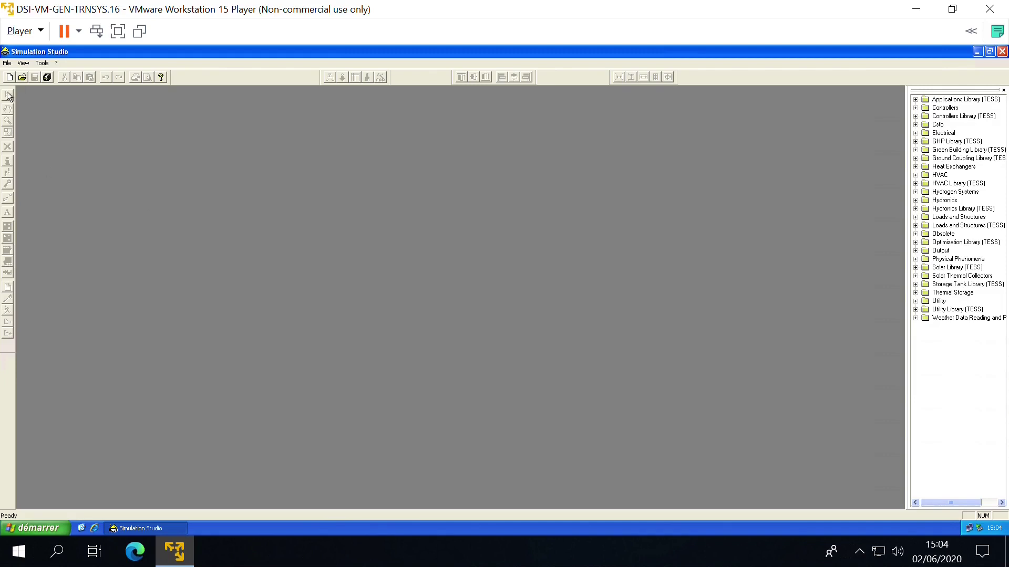
# Step: Browse for a project to open in the shared Trnsys\Nouveau dossier folder and list all file types
pyautogui.hotkey('ctrl', 'o')
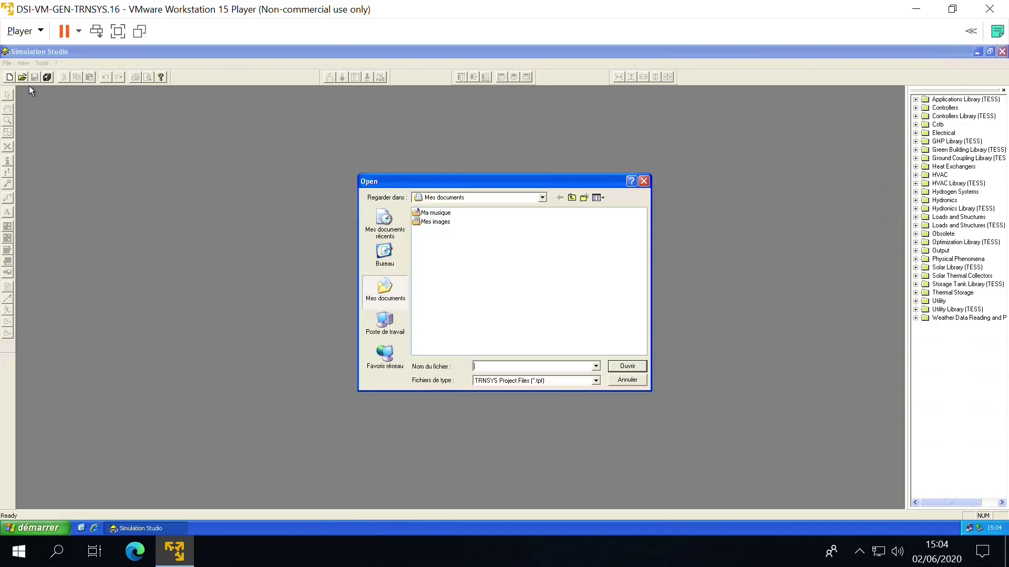
pyautogui.click(403, 334)
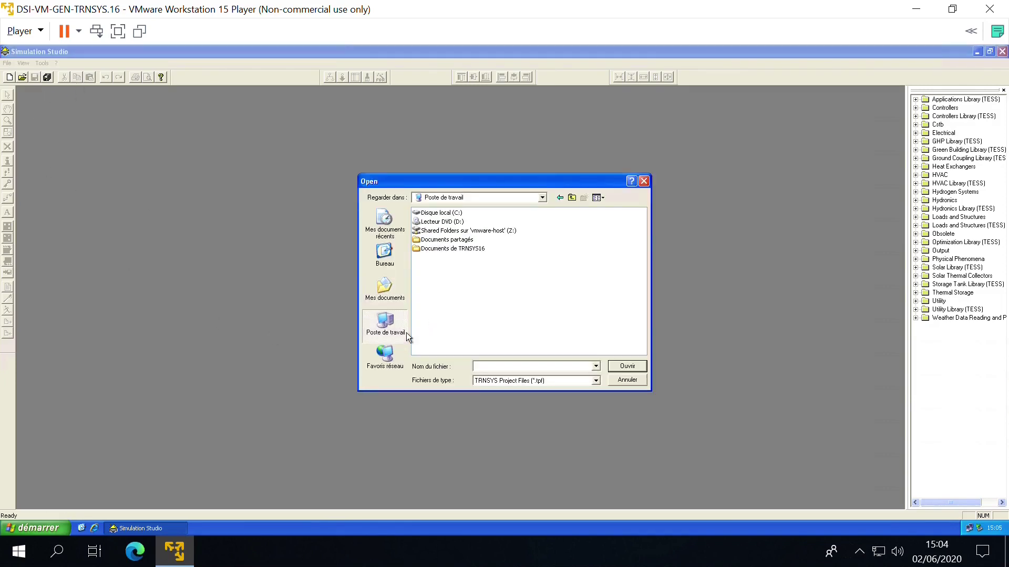
pyautogui.doubleClick(450, 235)
pyautogui.doubleClick(440, 215)
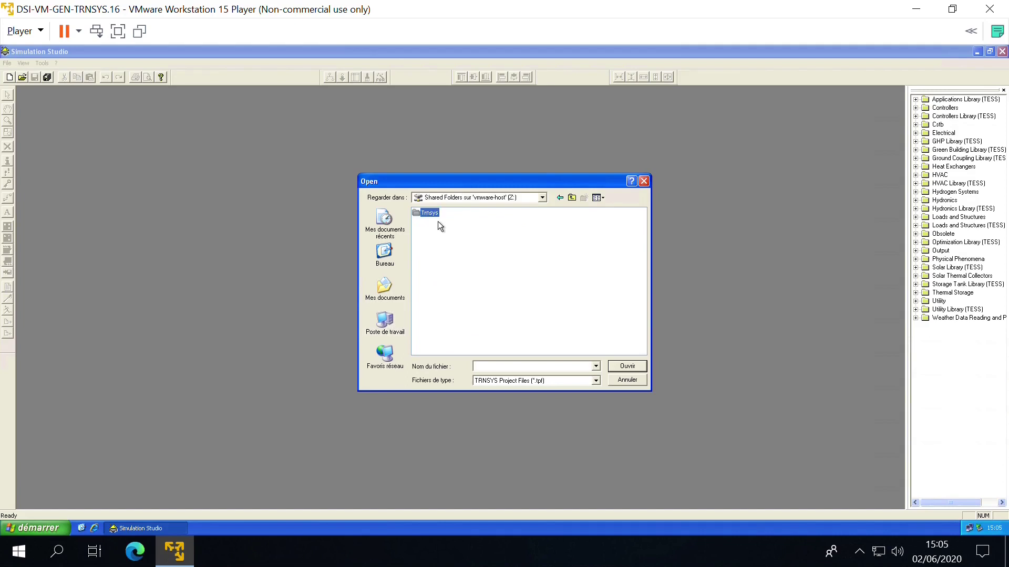
pyautogui.doubleClick(451, 243)
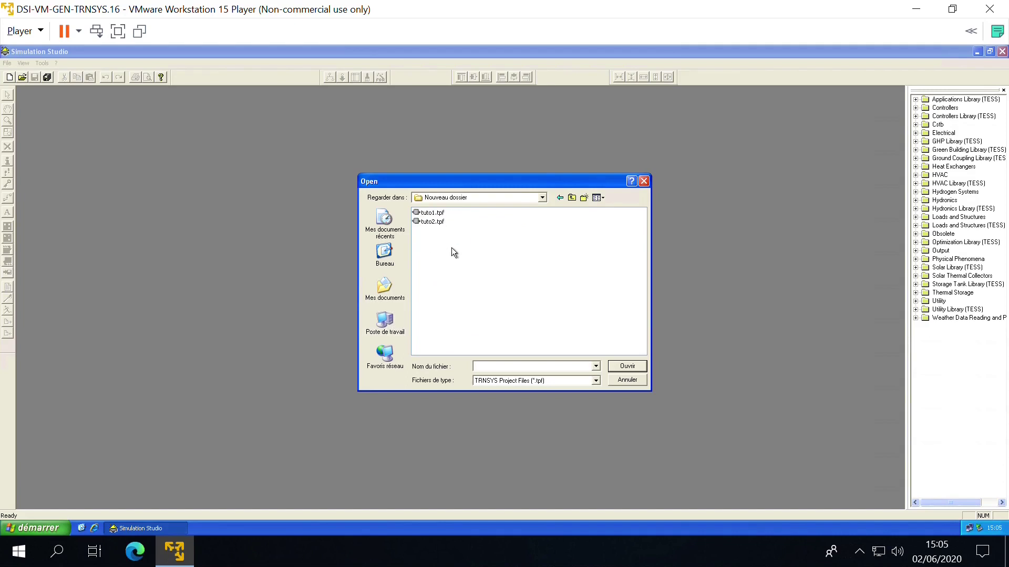
pyautogui.click(596, 381)
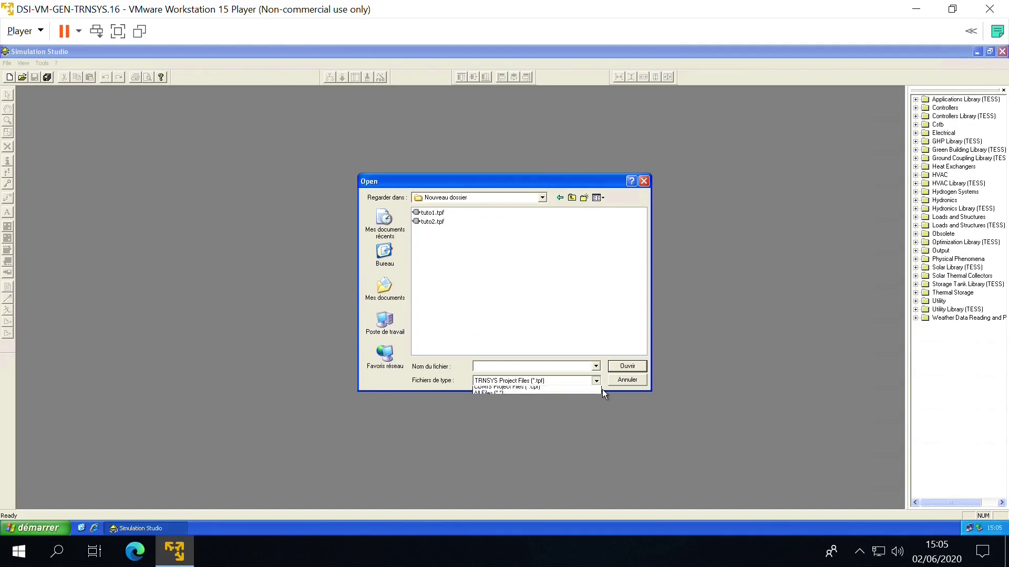
pyautogui.click(539, 411)
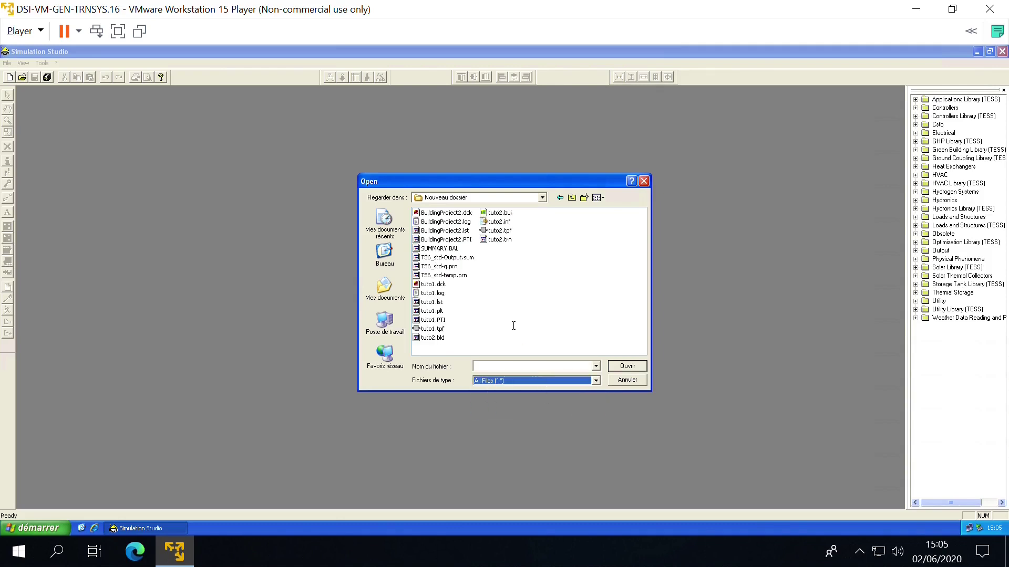
# Step: Duplicate the tuto2.tpf and tuto2.bui files within the Nouveau dossier folder
pyautogui.rightClick(504, 231)
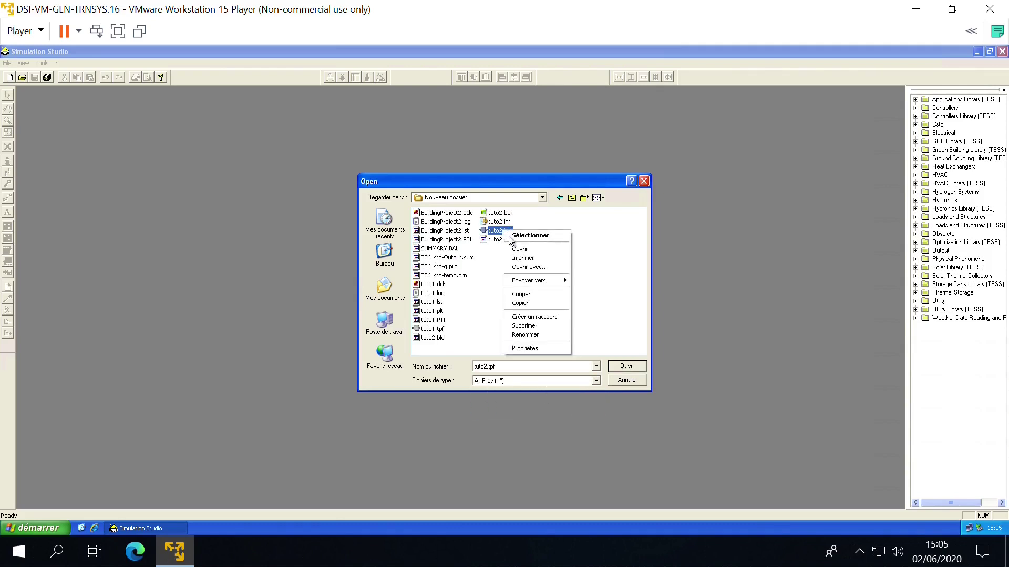
pyautogui.click(533, 303)
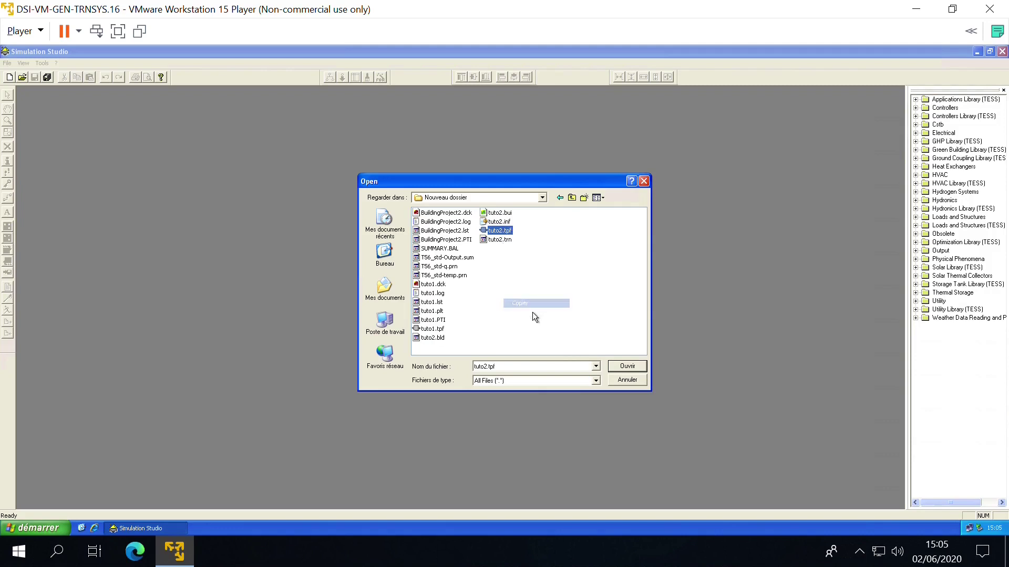
pyautogui.hotkey('ctrl', 'v')
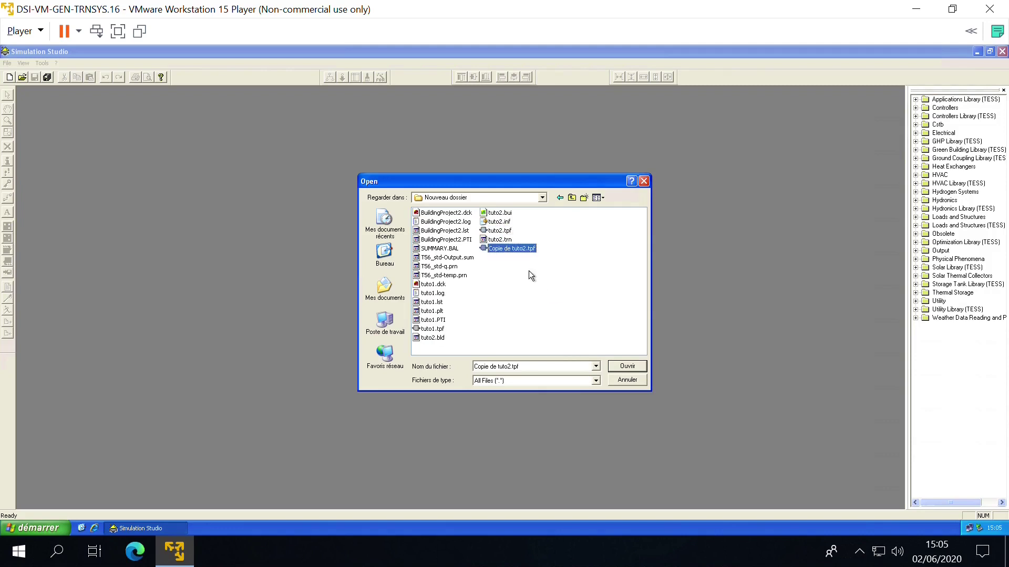
pyautogui.click(506, 218)
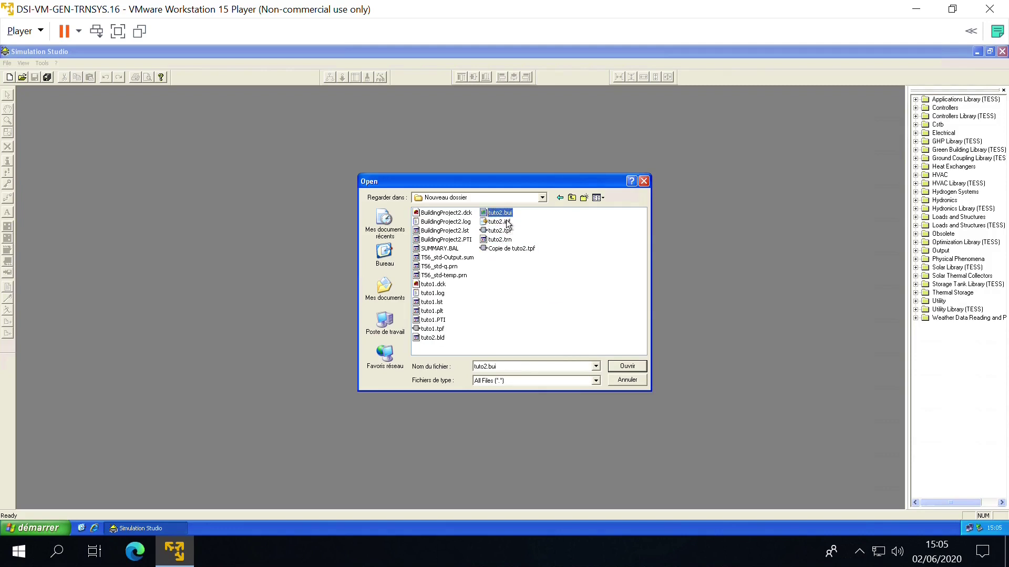
pyautogui.hotkey('ctrl', 'v')
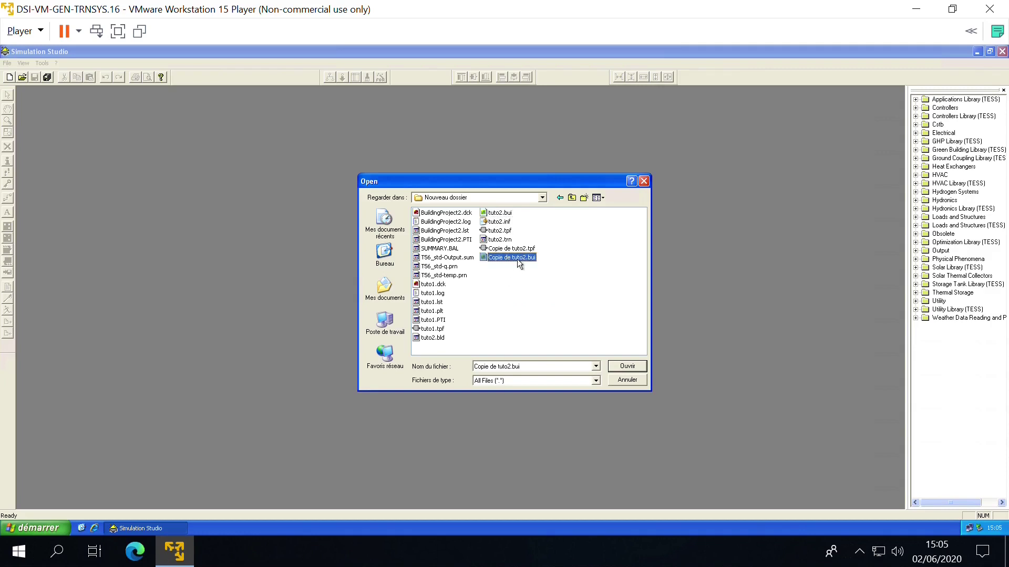
# Step: Rename the copy of tuto2.tpf as tuto3.tpf
pyautogui.rightClick(519, 248)
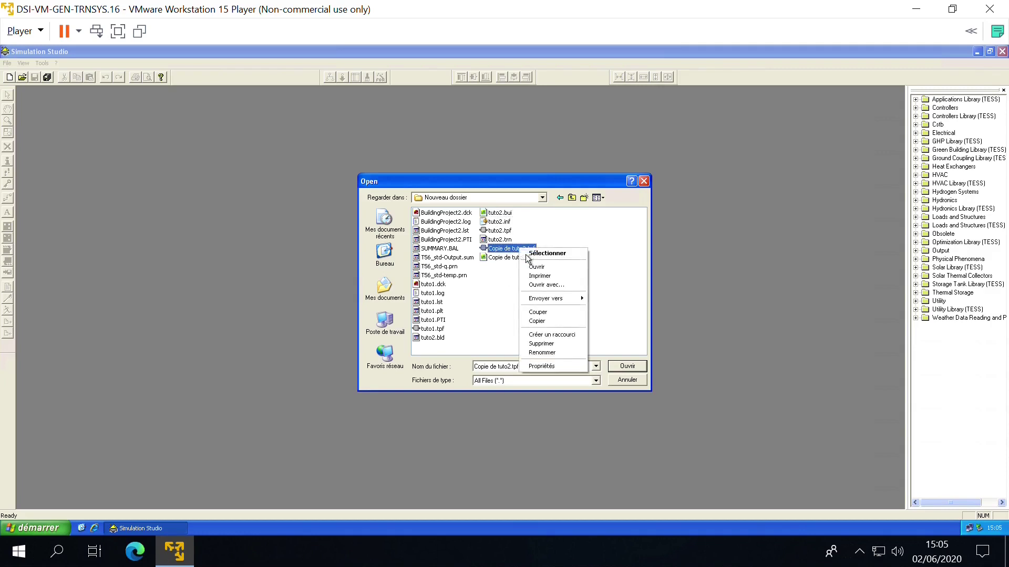
pyautogui.click(553, 353)
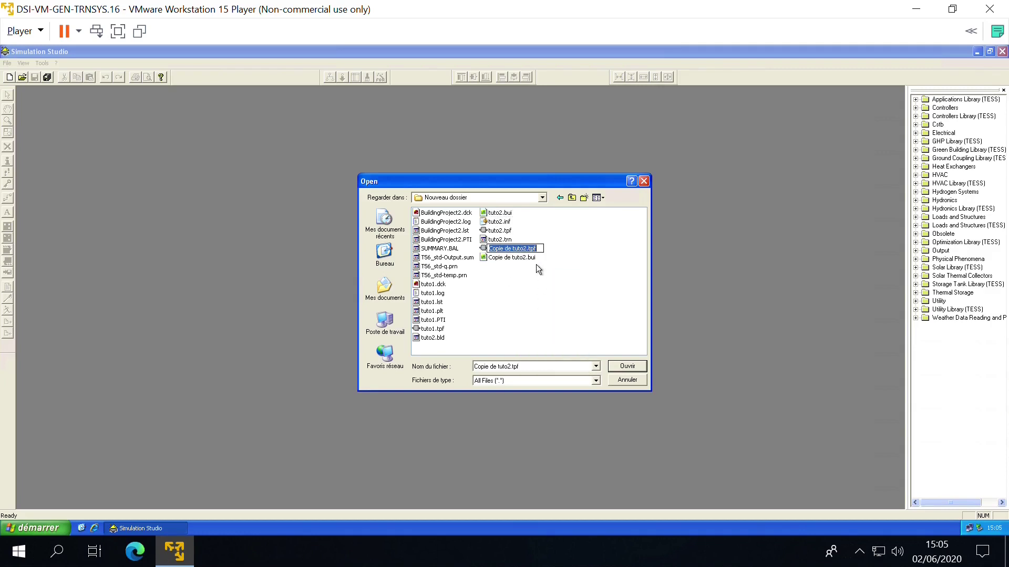
pyautogui.moveTo(527, 248); pyautogui.dragTo(480, 254)
pyautogui.write('tuto')
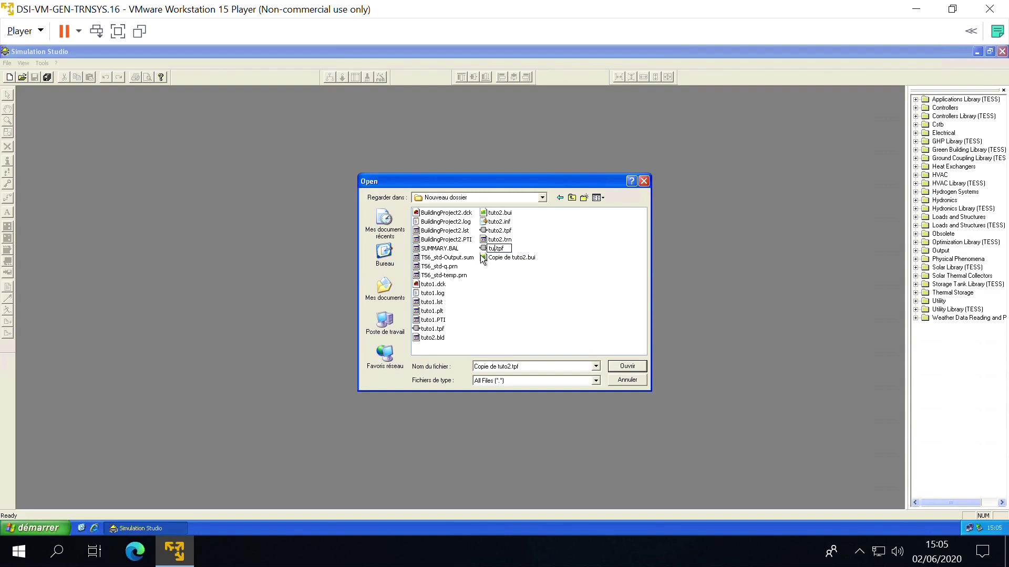
pyautogui.write('3')
# Step: Rename the copy of tuto2.bui as tuto3.bui
pyautogui.click(504, 257)
pyautogui.rightClick(502, 258)
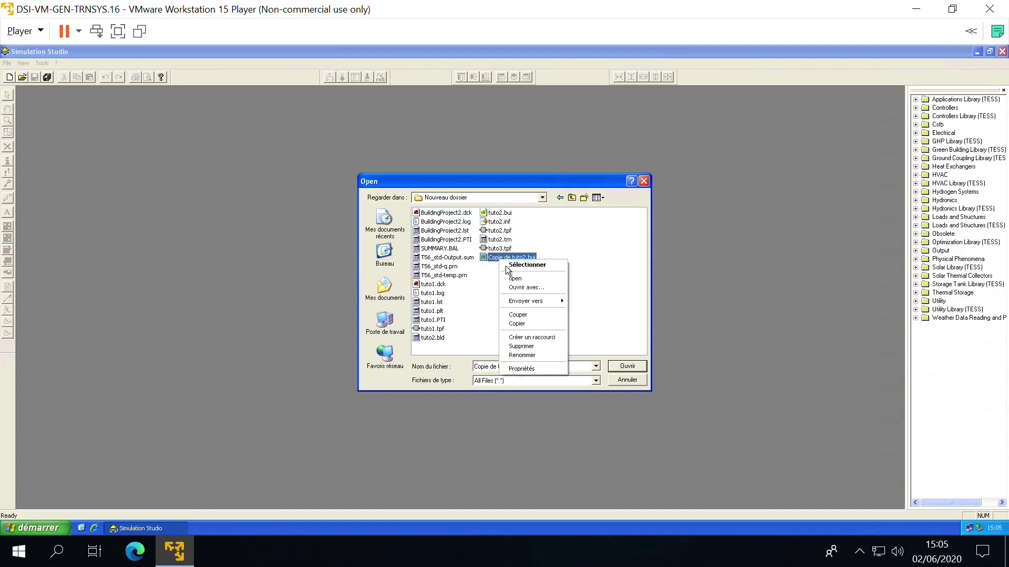
pyautogui.click(533, 355)
pyautogui.click(531, 260)
pyautogui.moveTo(528, 261); pyautogui.dragTo(482, 268)
pyautogui.write('tuto3.bui')
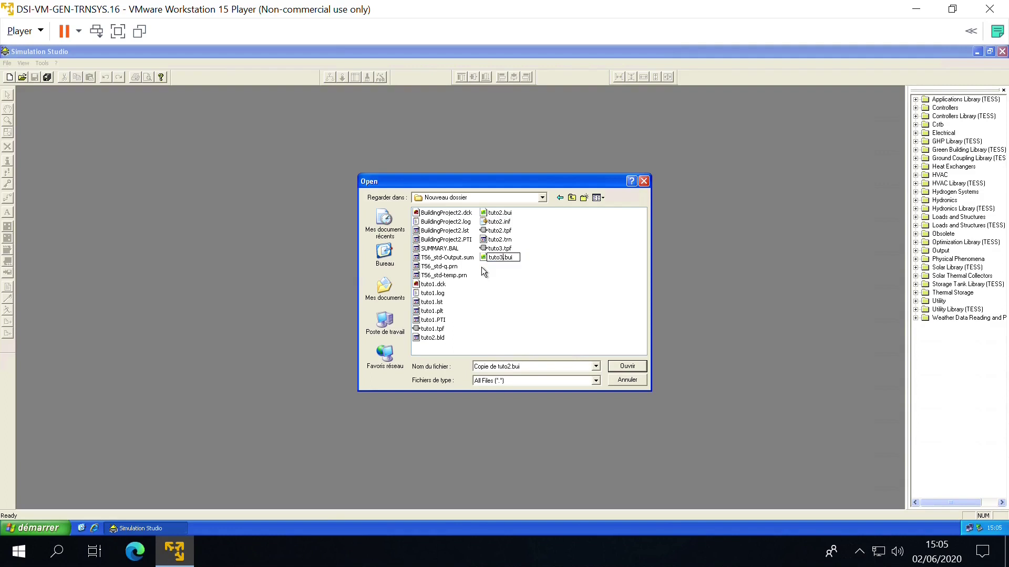
pyautogui.click(521, 296)
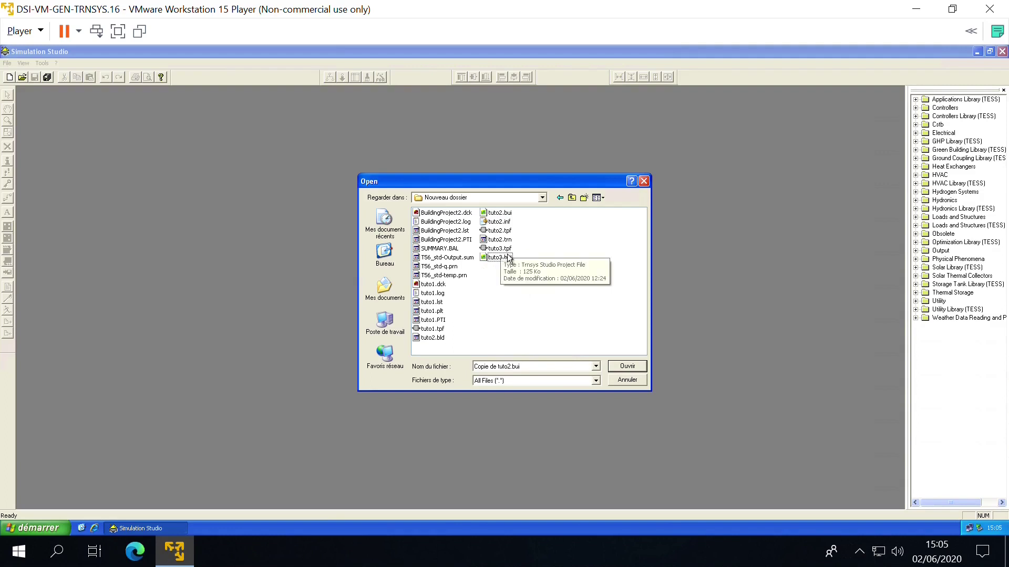
# Step: Open the tuto3.tpf project and maximize its window
pyautogui.press('Up')
pyautogui.press('Return')
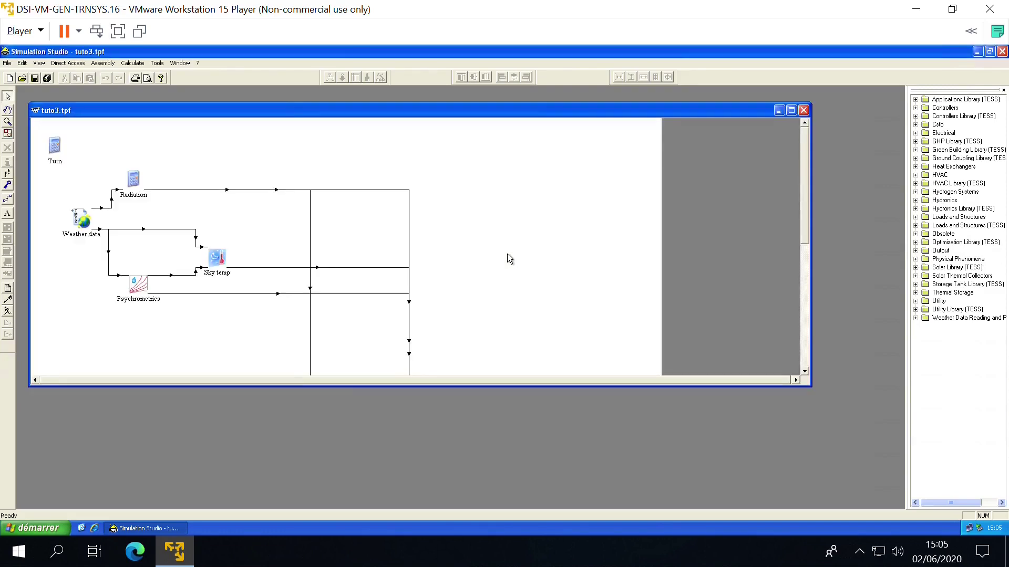
pyautogui.click(791, 110)
# Step: Set the Building component's building description file to tuto3.bui, then close the building editor and the component's properties
pyautogui.rightClick(425, 403)
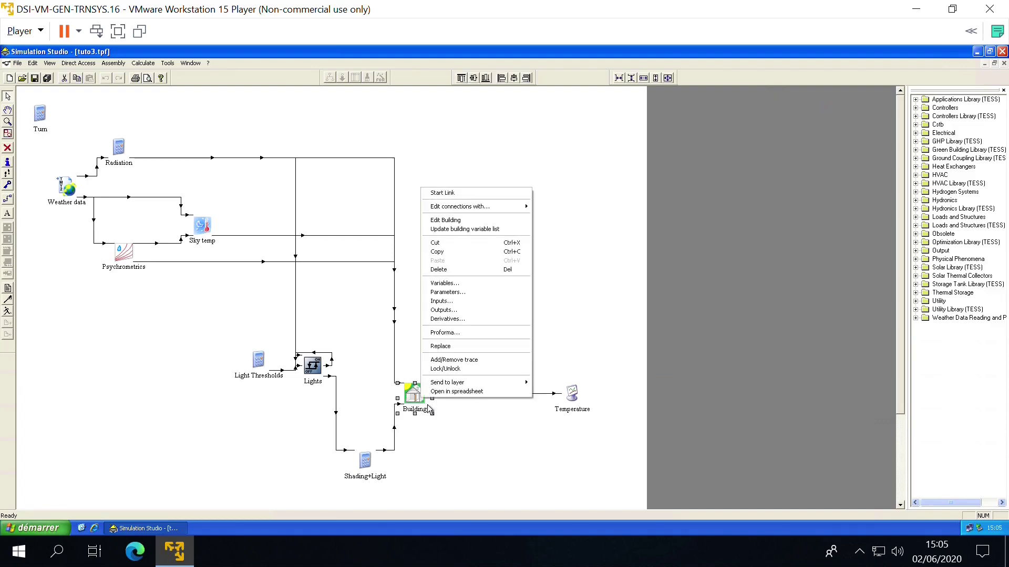
pyautogui.doubleClick(415, 405)
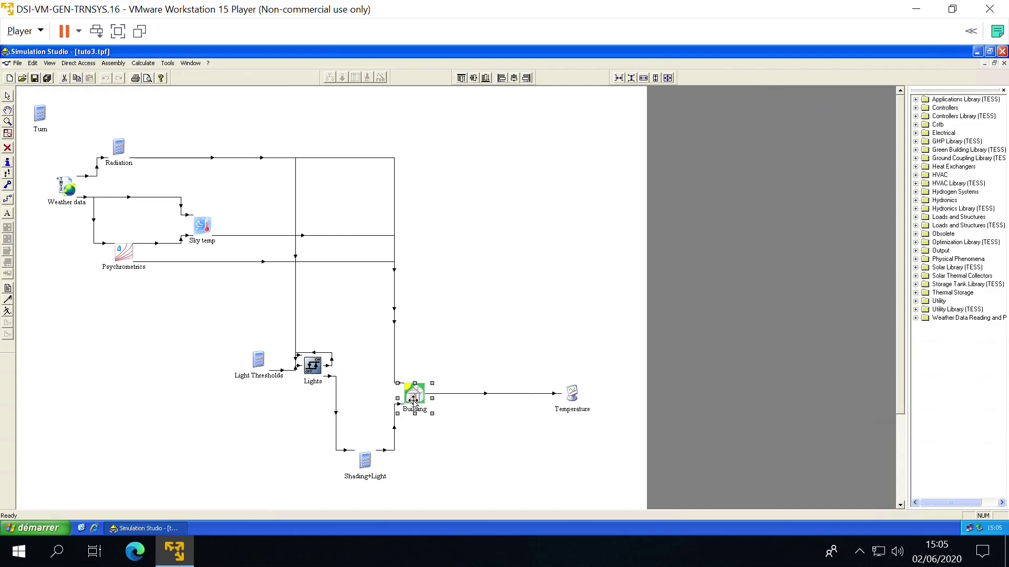
pyautogui.click(520, 204)
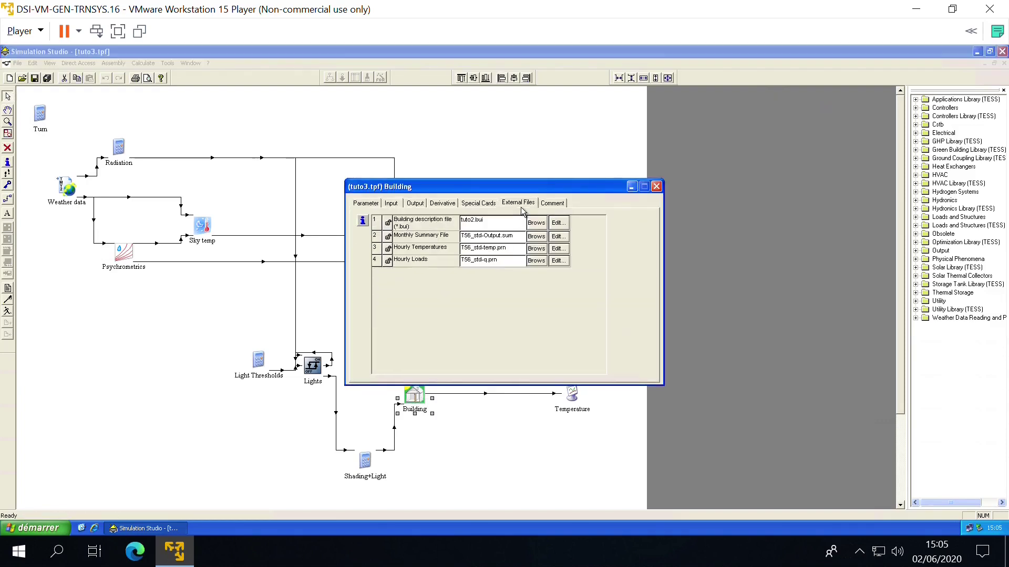
pyautogui.click(545, 225)
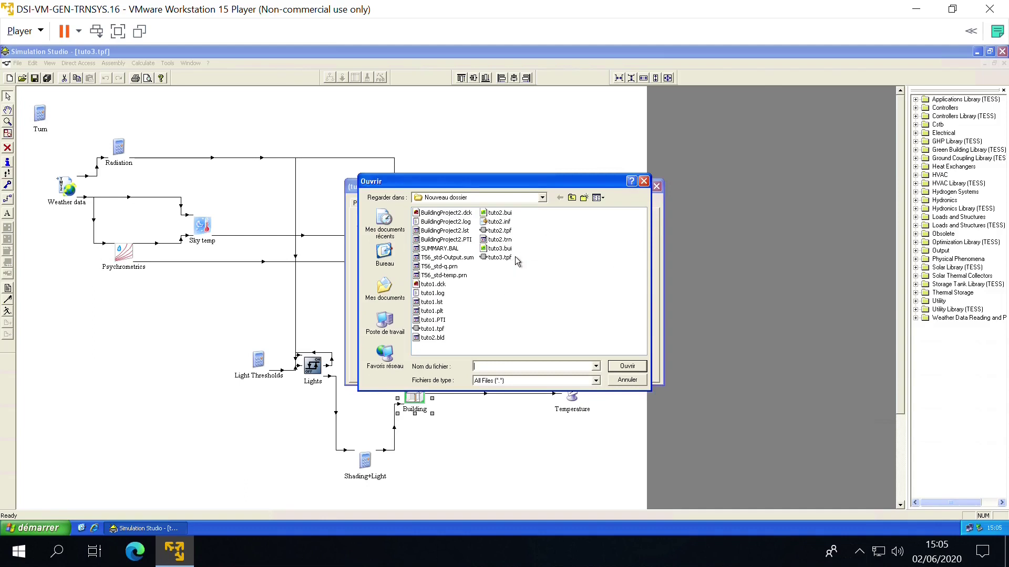
pyautogui.doubleClick(499, 249)
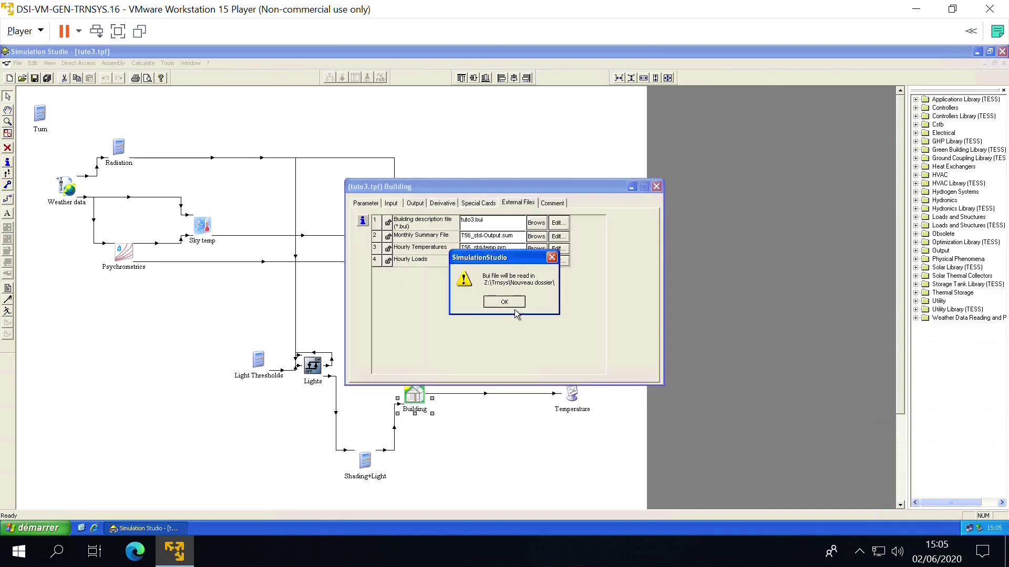
pyautogui.press('Return')
pyautogui.press('Return')
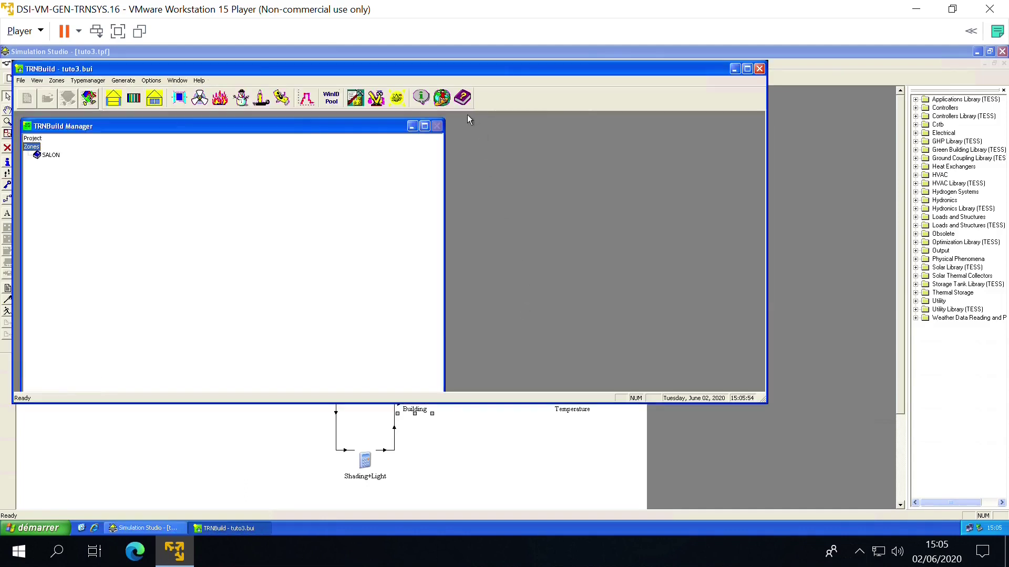
pyautogui.click(761, 73)
pyautogui.click(657, 187)
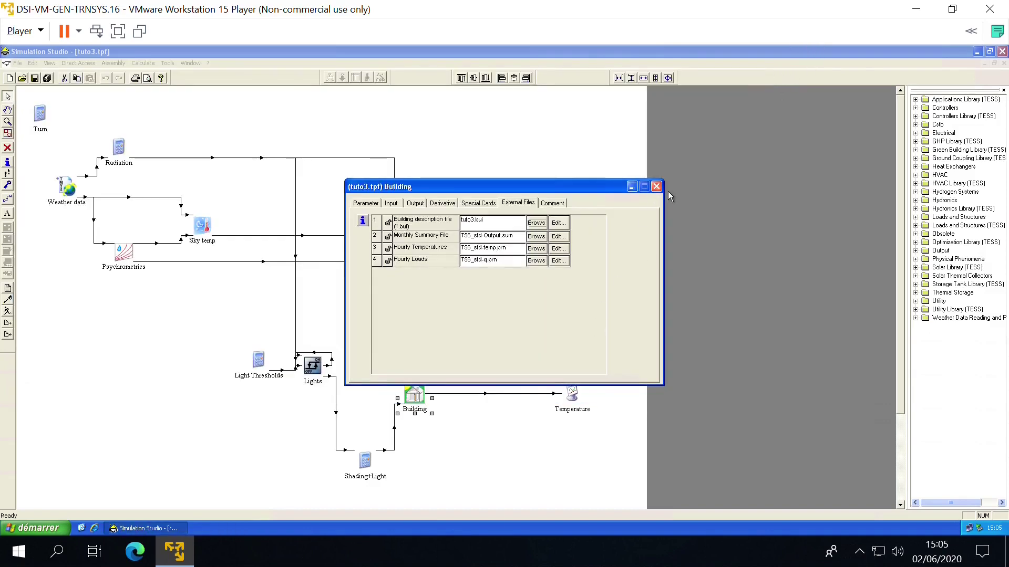
# Step: Open the Building component in TRNBuild and show the SALON zone in a maximized window
pyautogui.rightClick(417, 395)
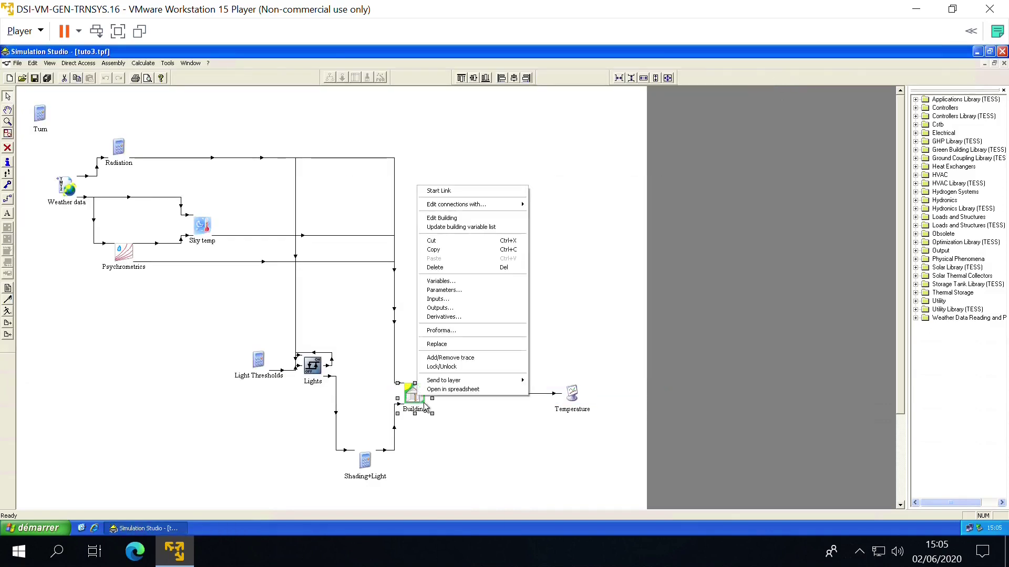
pyautogui.click(469, 227)
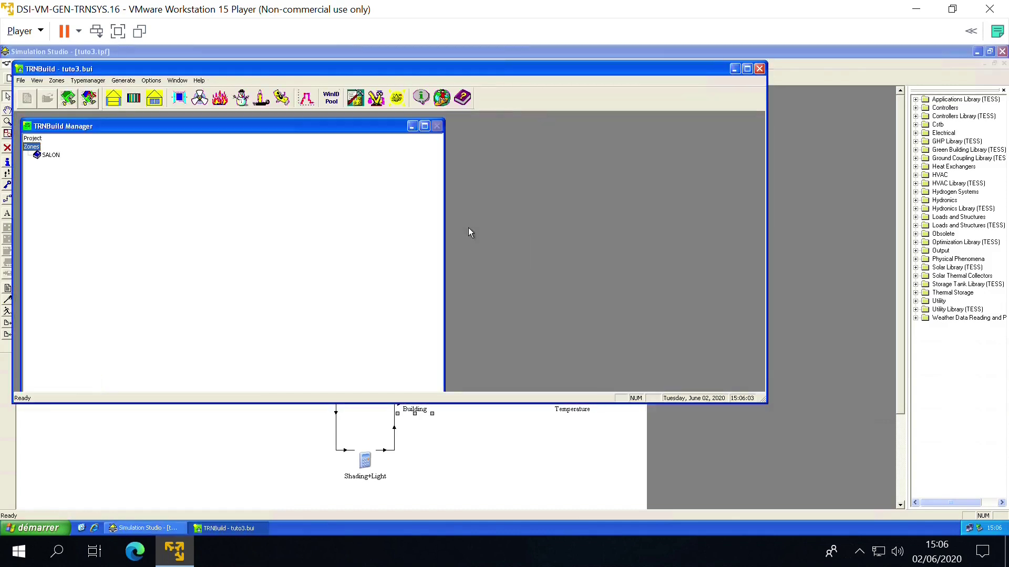
pyautogui.click(747, 69)
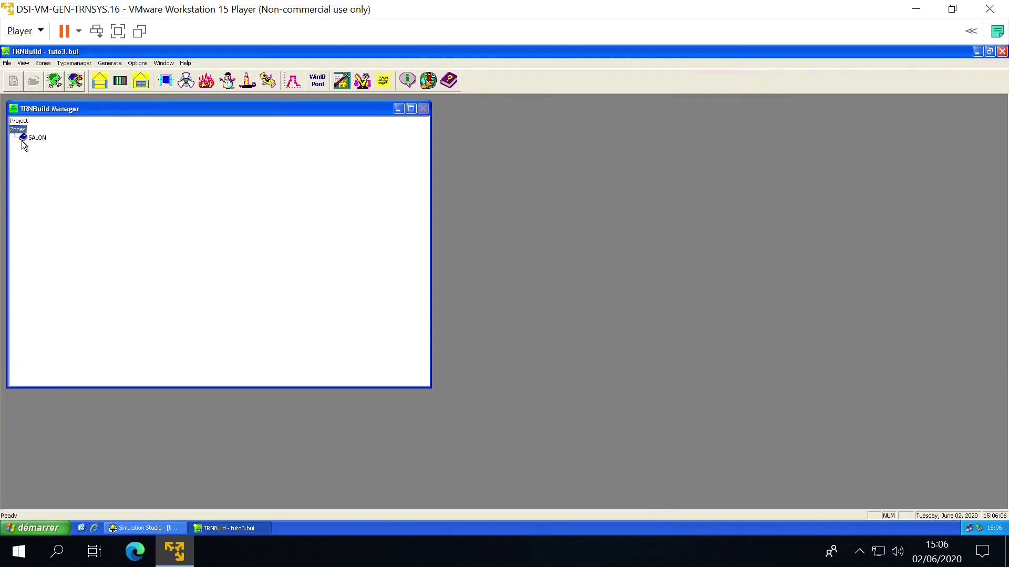
pyautogui.doubleClick(47, 143)
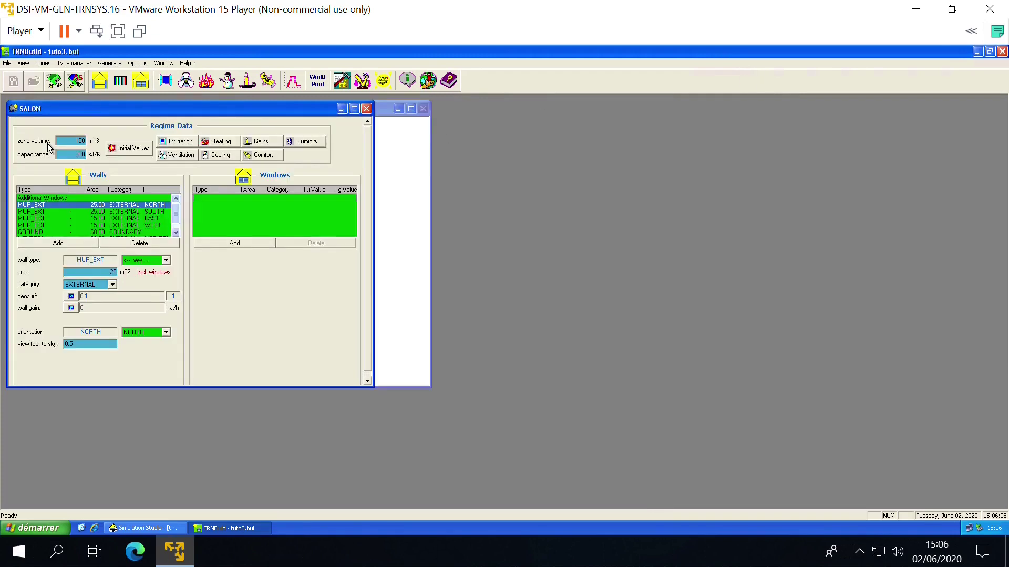
pyautogui.click(354, 108)
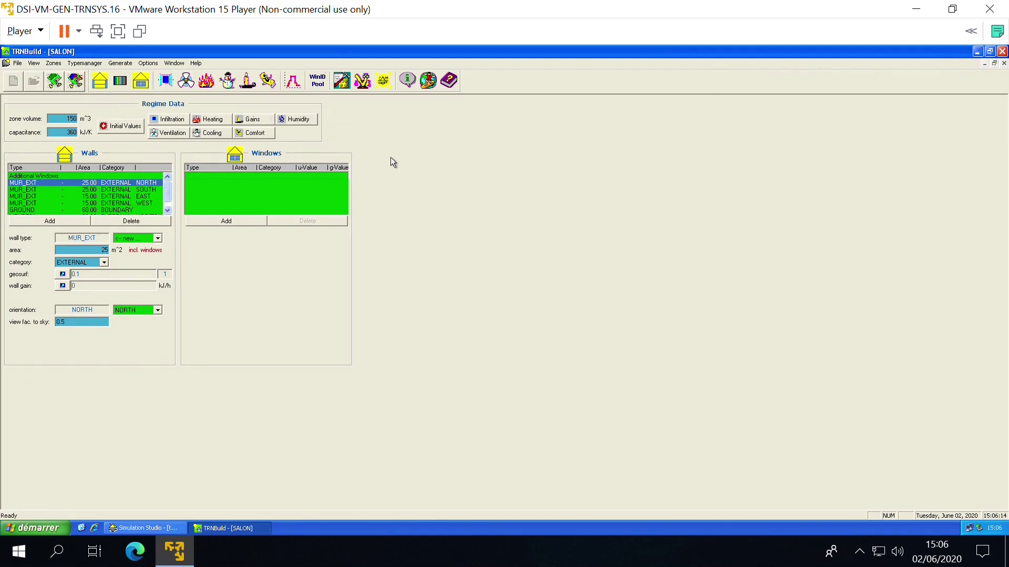
# Step: Review the initial temperature and relative humidity settings of the SALON zone
pyautogui.click(134, 133)
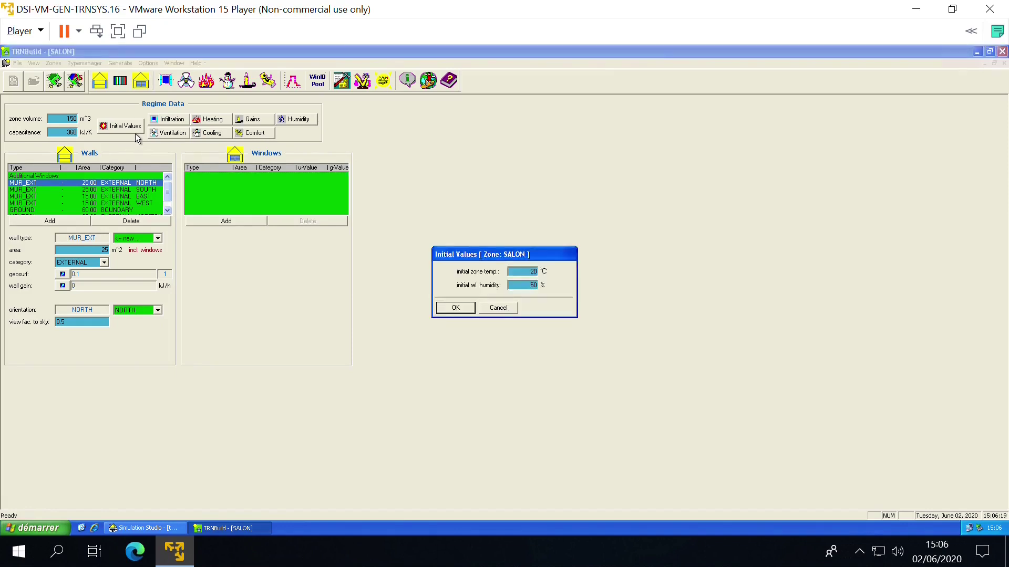
pyautogui.click(532, 288)
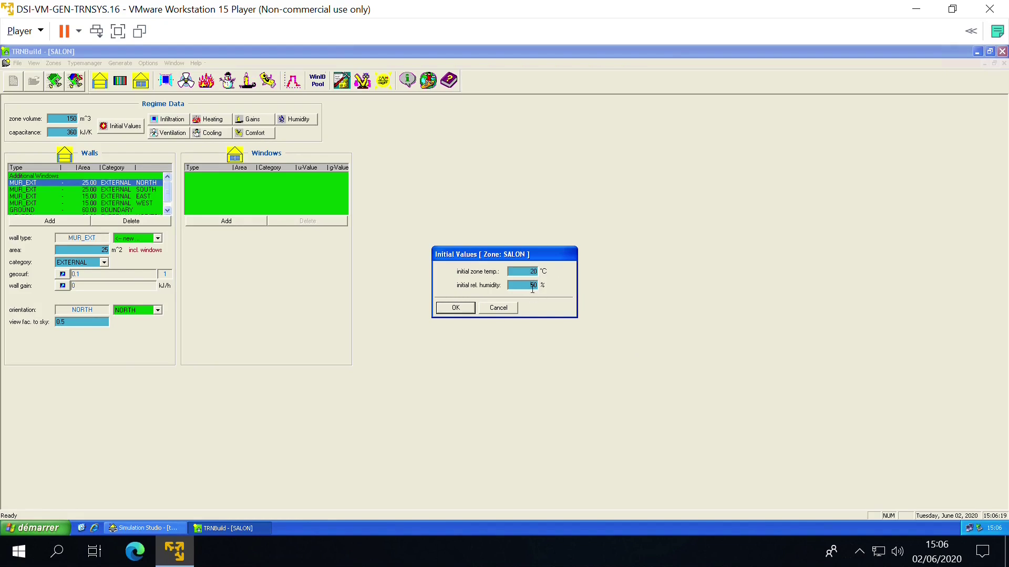
pyautogui.click(468, 315)
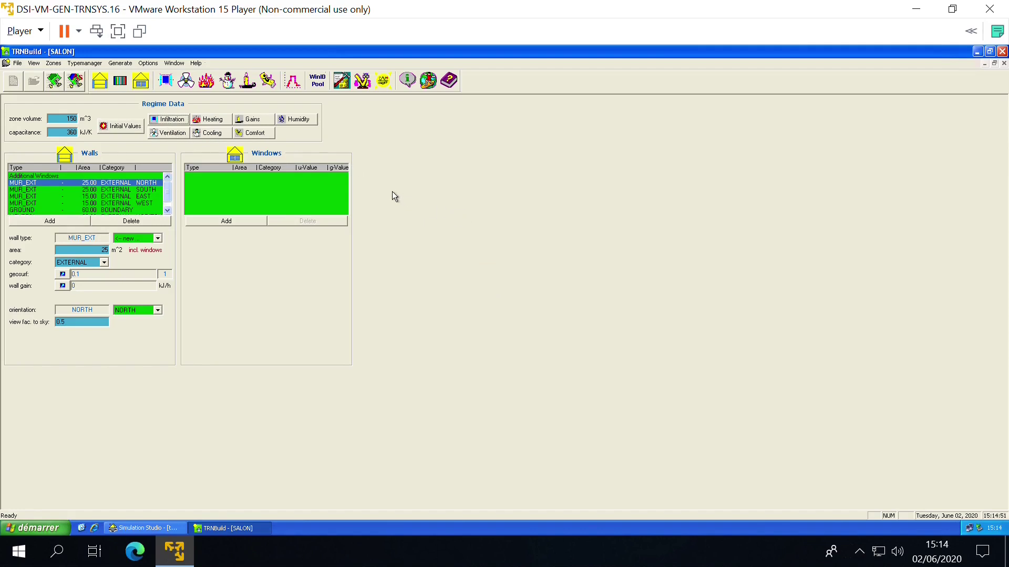
# Step: Create a new infiltration type named INFILT for the SALON zone
pyautogui.click(182, 124)
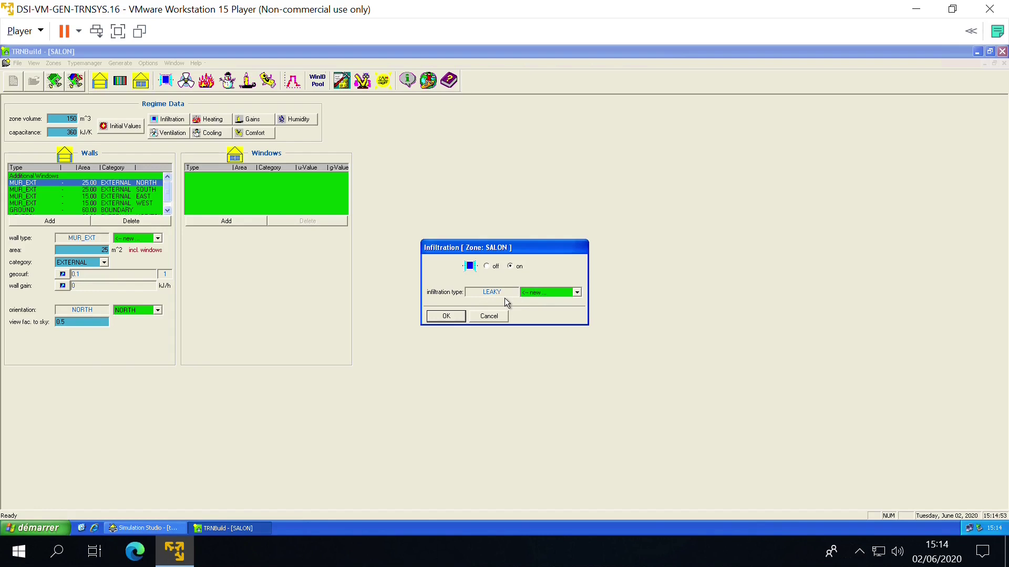
pyautogui.click(577, 292)
pyautogui.click(566, 310)
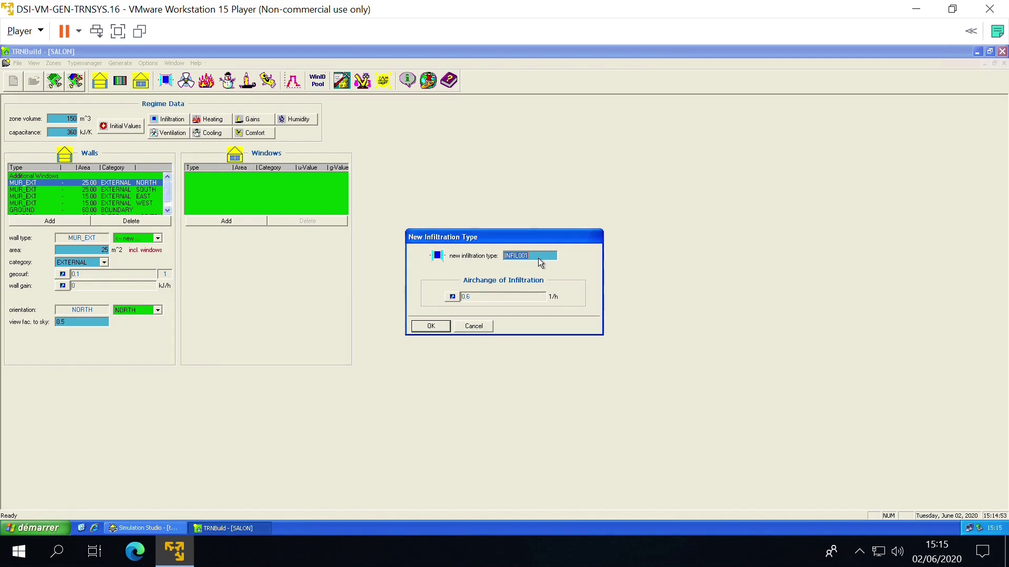
pyautogui.write('INFILT')
# Step: Set the infiltration airchange to a constant 0.5 1/h and confirm the zone's infiltration settings
pyautogui.click(452, 296)
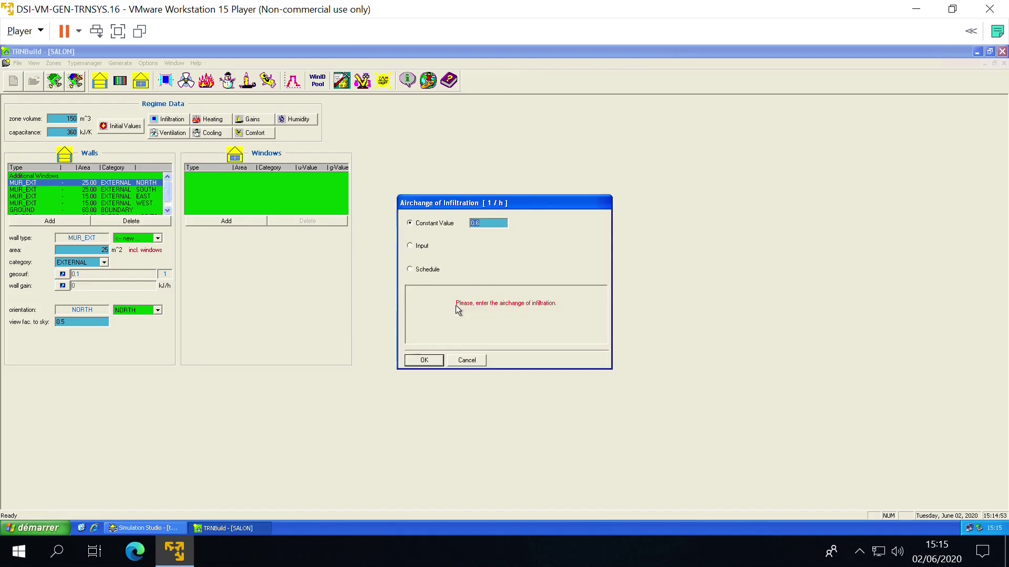
pyautogui.click(497, 227)
pyautogui.press('BackSpace')
pyautogui.write('5')
pyautogui.click(434, 366)
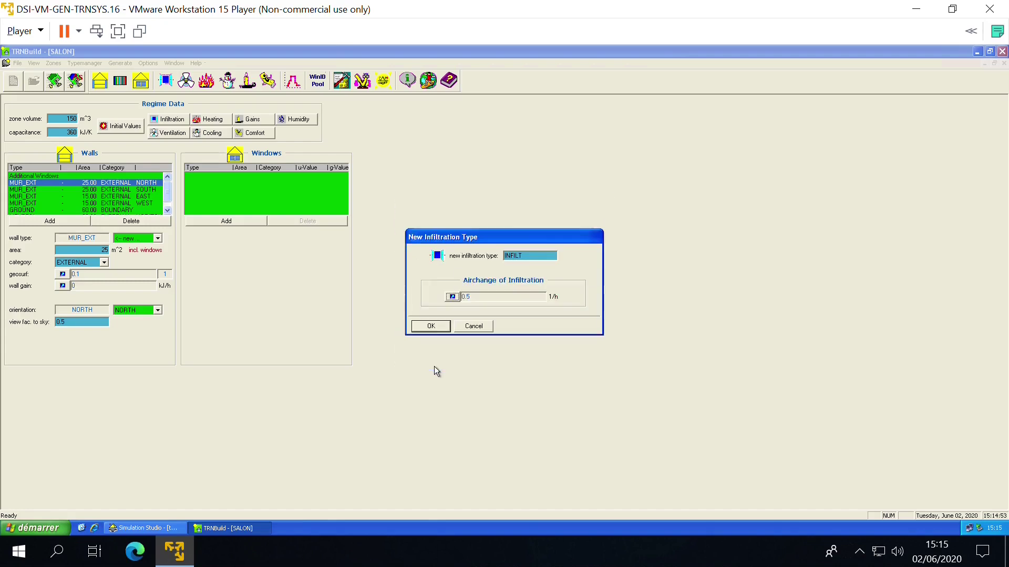
pyautogui.click(446, 332)
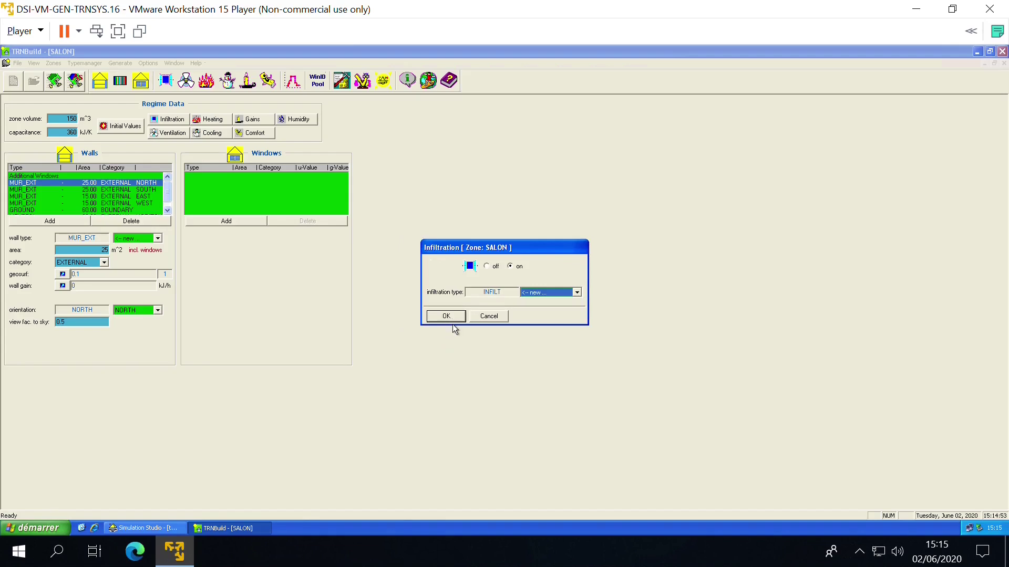
pyautogui.press('Return')
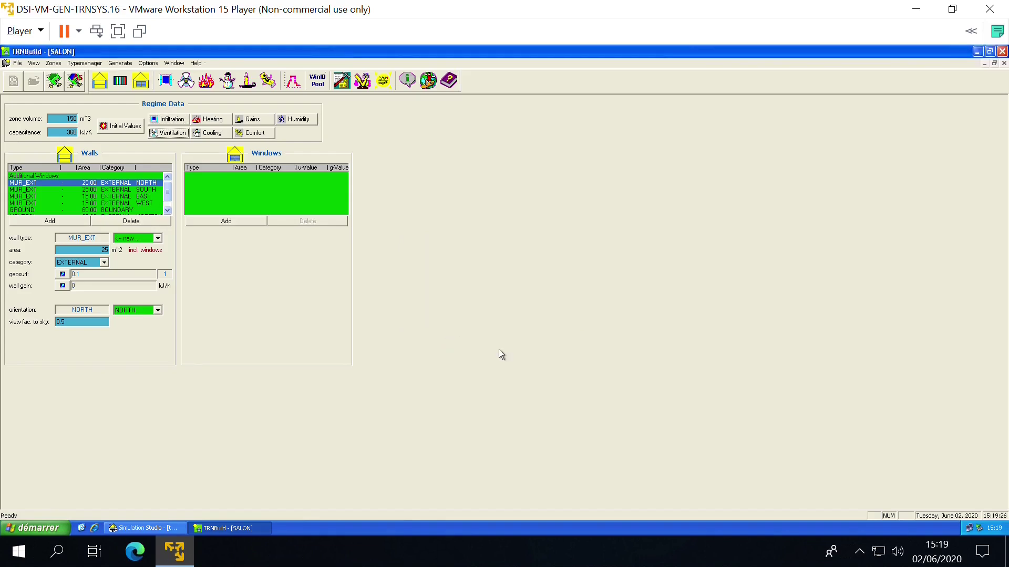
# Step: Add a ventilation entry to the SALON zone and create a new ventilation type named VENT for it
pyautogui.click(181, 137)
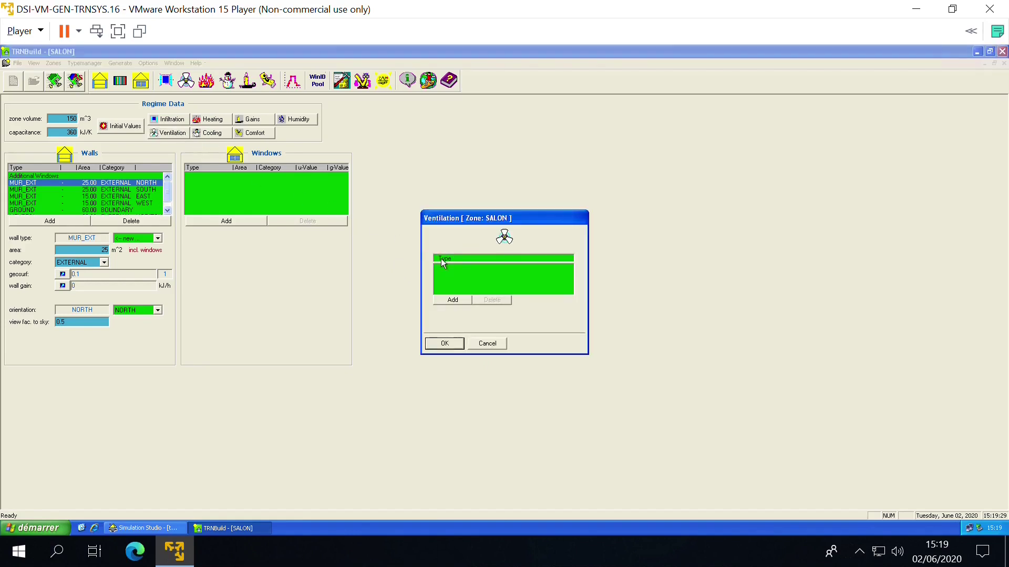
pyautogui.click(455, 308)
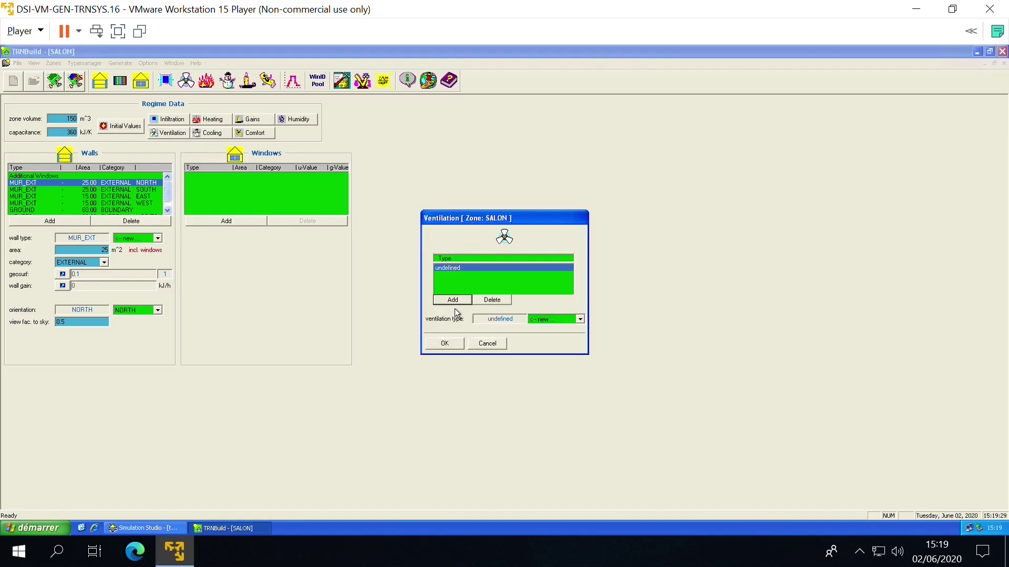
pyautogui.click(579, 319)
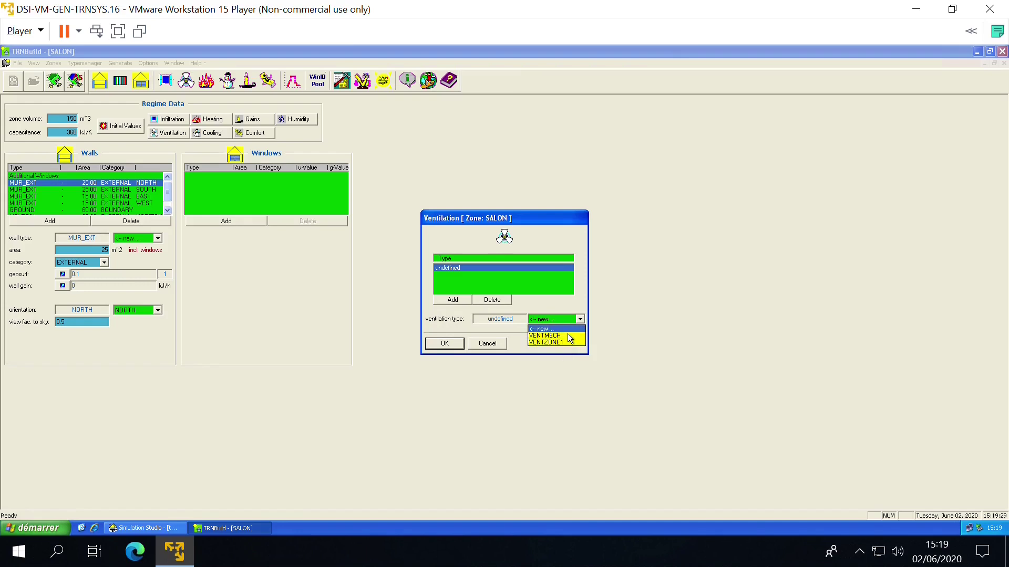
pyautogui.click(567, 330)
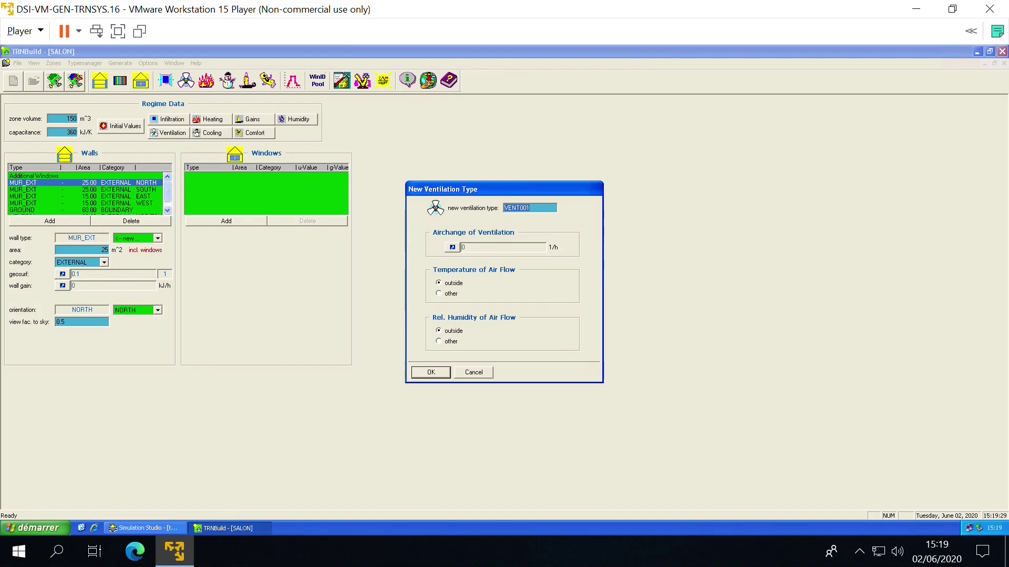
pyautogui.write('VENT')
# Step: Define the ventilation airchange by schedule and create a new daily schedule named HOR_VENT_SEM
pyautogui.click(461, 253)
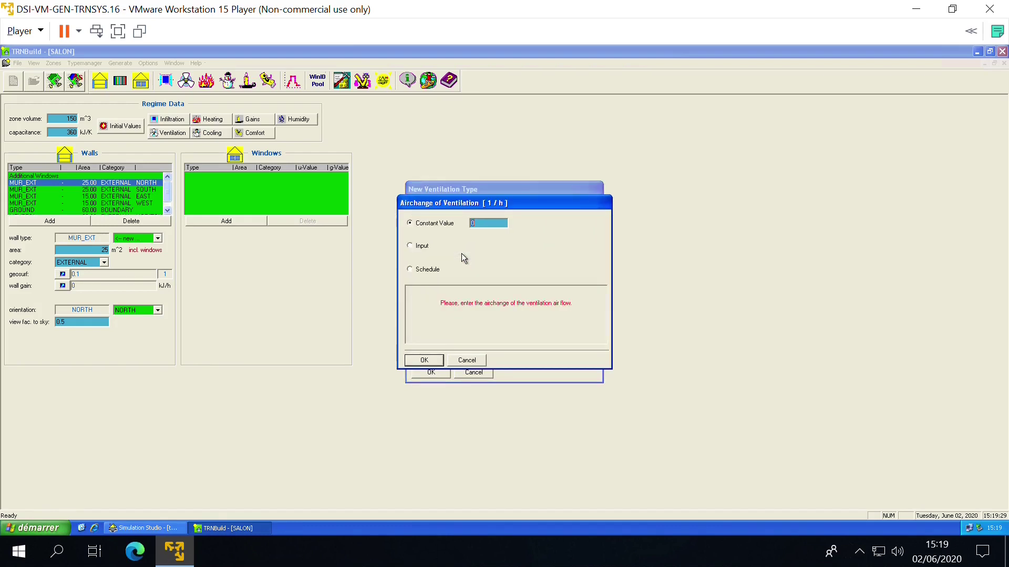
pyautogui.click(416, 275)
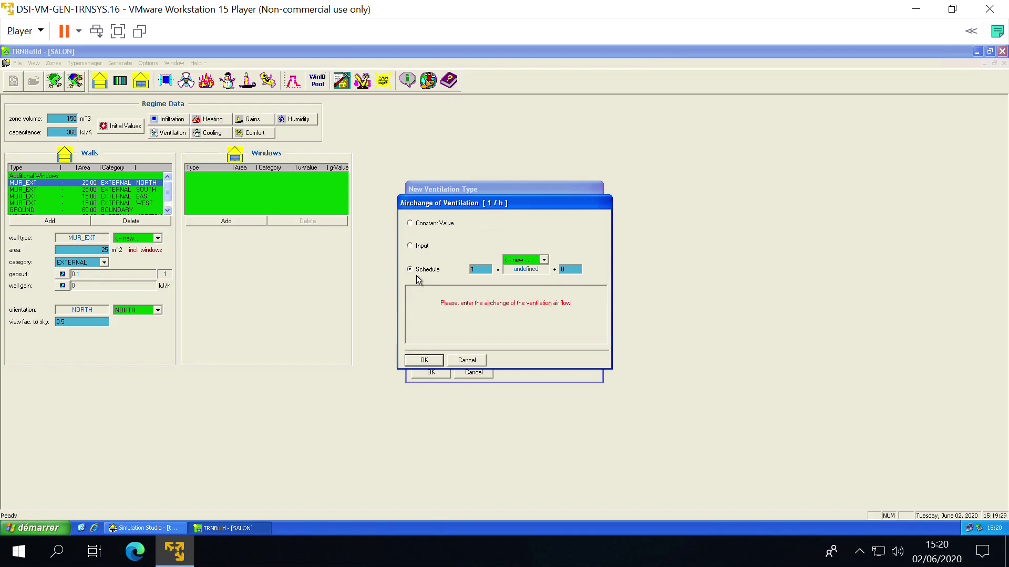
pyautogui.click(544, 261)
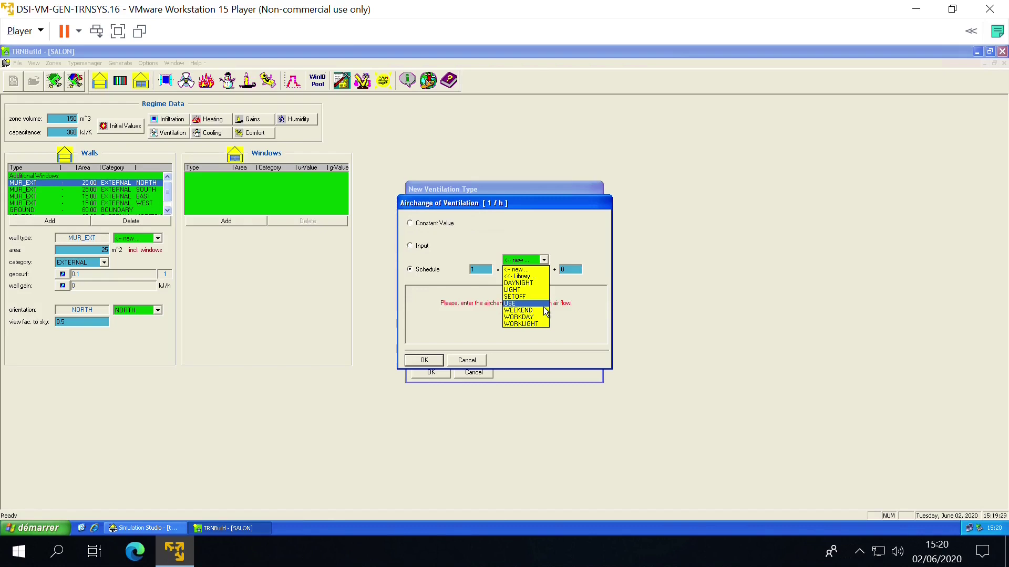
pyautogui.click(535, 276)
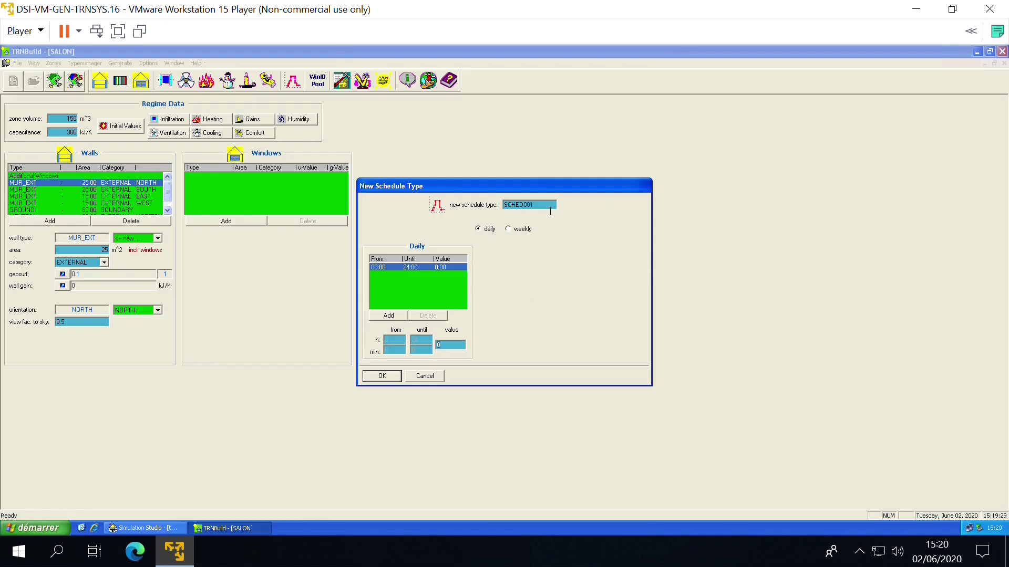
pyautogui.doubleClick(550, 210)
pyautogui.write('HOR_SEM')
pyautogui.press('BackSpace')
pyautogui.press('BackSpace')
pyautogui.press('BackSpace')
pyautogui.write('VENT_SEM')
# Step: Add three periods to HOR_VENT_SEM and divide the day at 04:00, 14:00 and 17:00
pyautogui.click(405, 319)
pyautogui.click(405, 319)
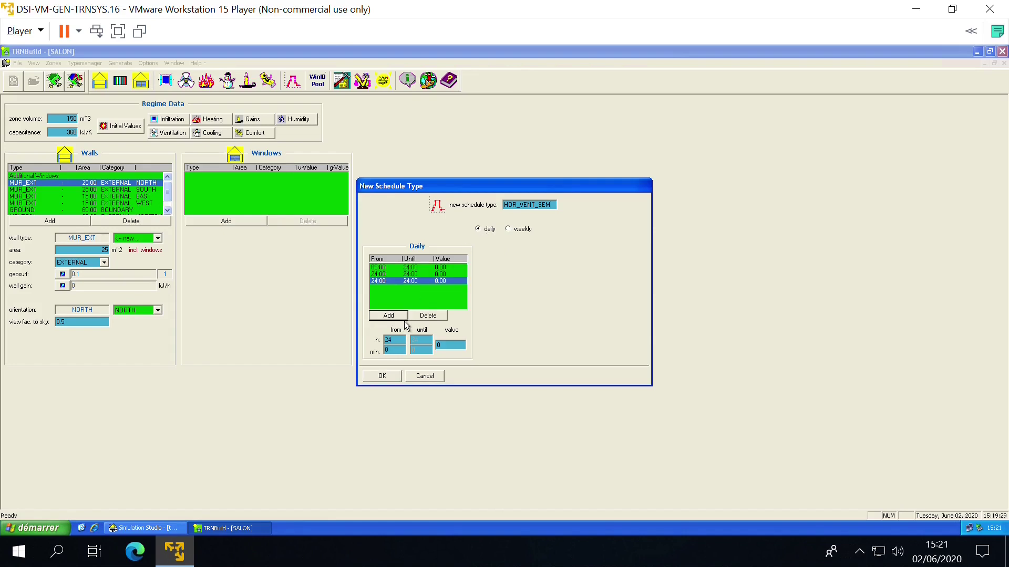
pyautogui.click(404, 320)
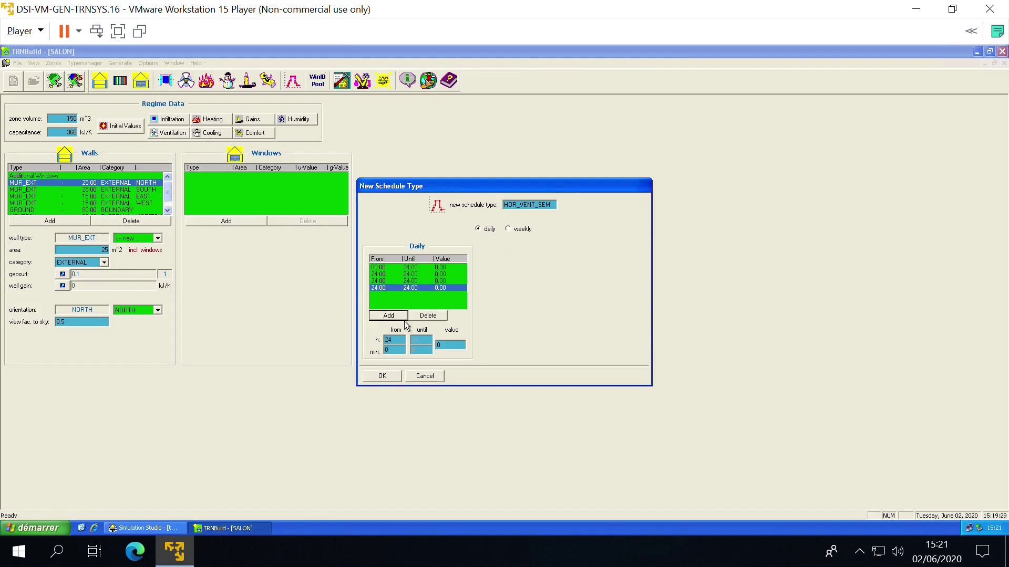
pyautogui.click(387, 274)
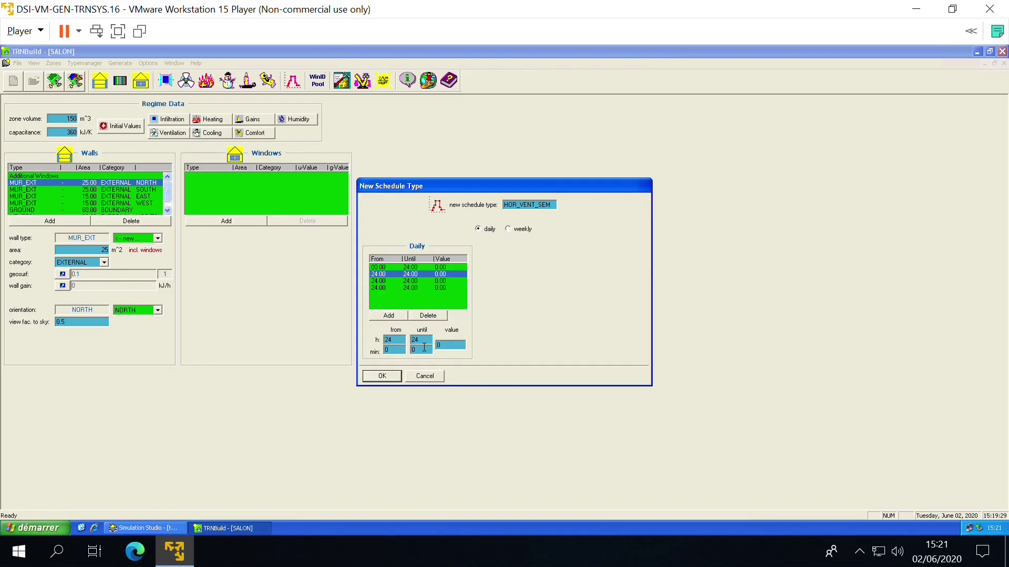
pyautogui.doubleClick(380, 342)
pyautogui.write('4')
pyautogui.press('Tab')
pyautogui.write('14')
pyautogui.click(415, 282)
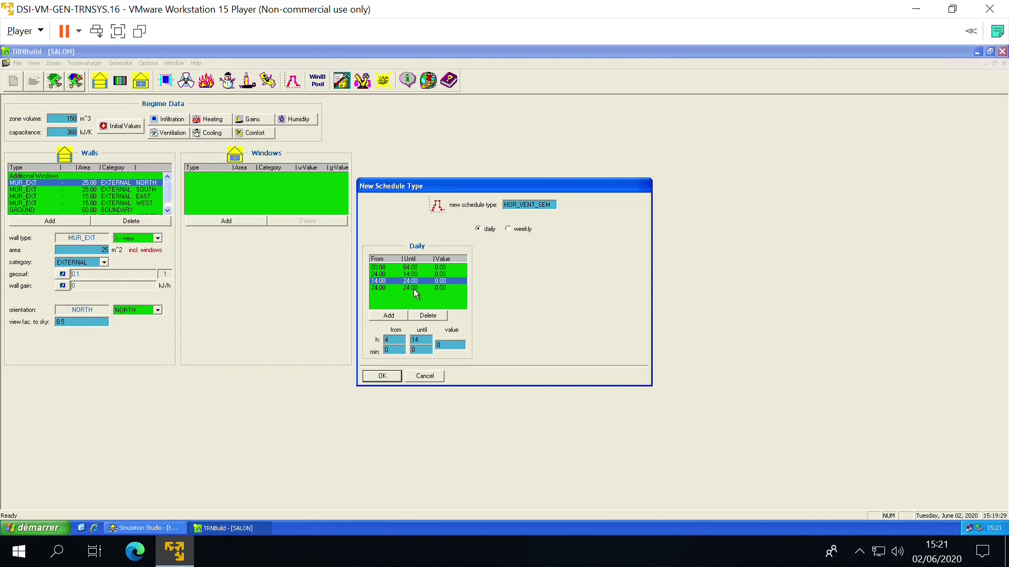
pyautogui.moveTo(422, 342); pyautogui.dragTo(408, 343)
pyautogui.write('17')
# Step: Set the value to 1 for the 00:00–04:00 and 14:00–17:00 periods of HOR_VENT_SEM and confirm the schedule
pyautogui.click(449, 267)
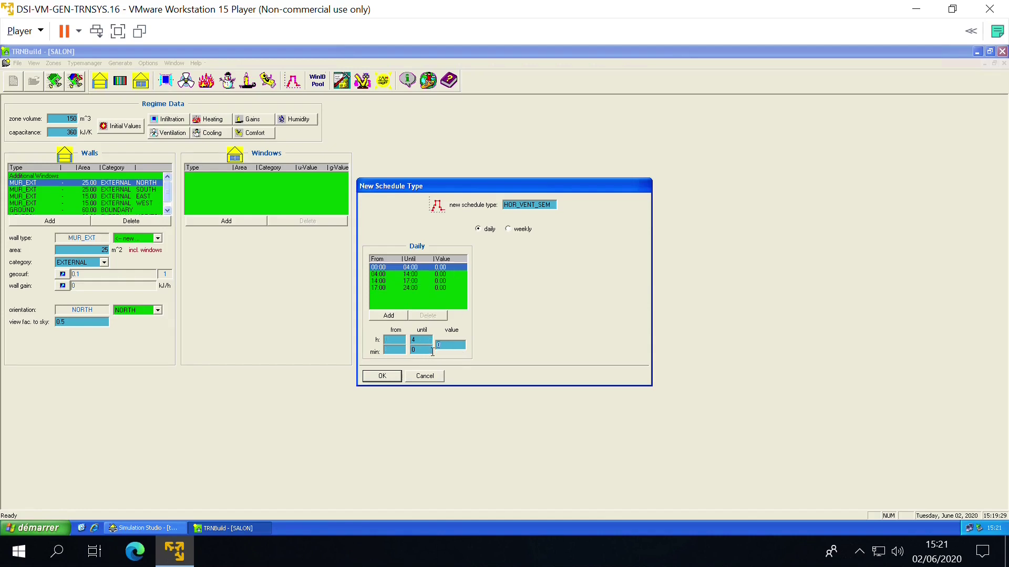
pyautogui.click(449, 282)
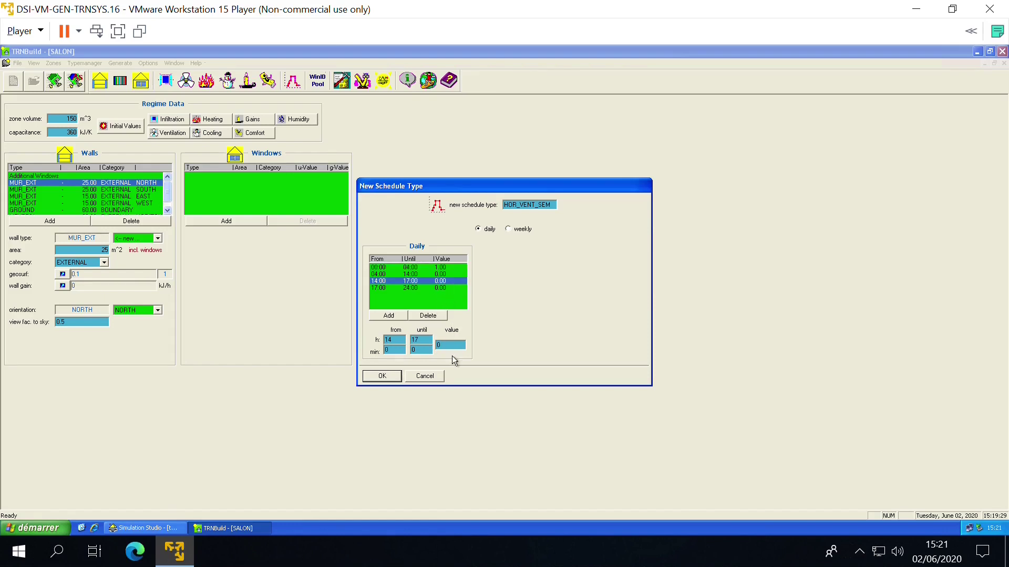
pyautogui.write('1')
pyautogui.click(395, 383)
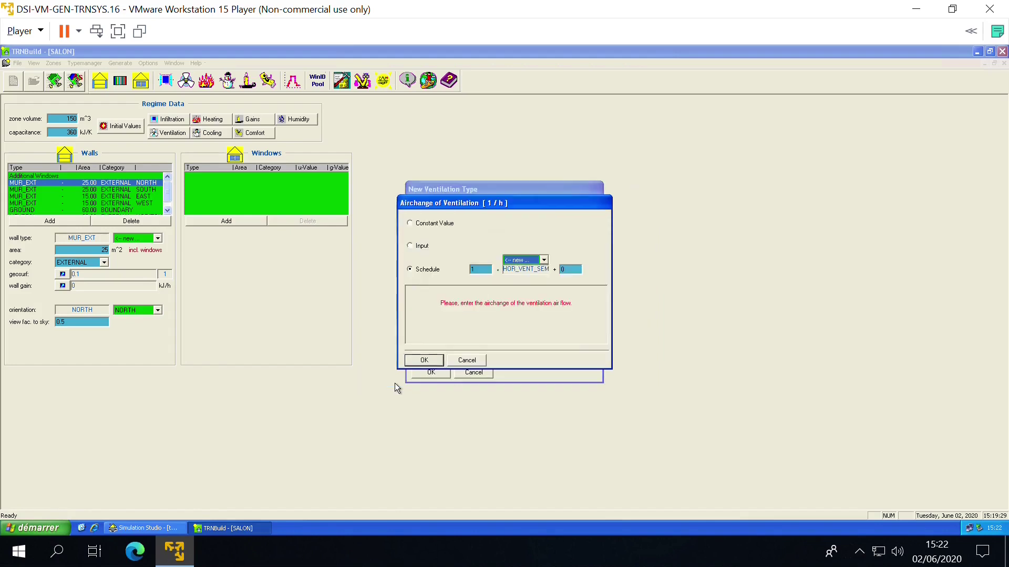
# Step: Create another new daily airchange schedule named HOR_VENT_WE
pyautogui.click(552, 269)
pyautogui.click(536, 268)
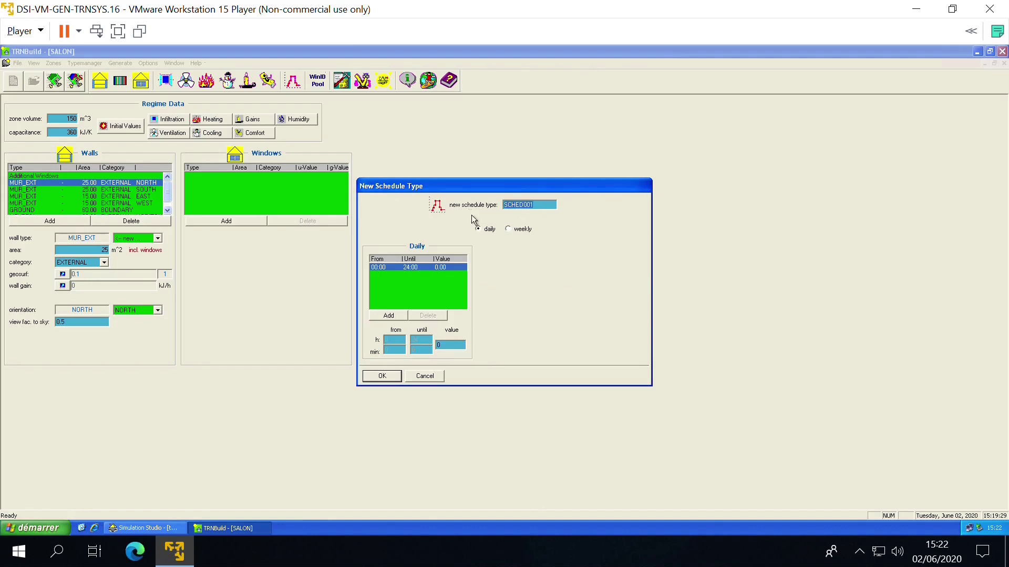
pyautogui.write('HOR_VENT_WE')
# Step: Add three periods to HOR_VENT_WE and divide the day at 05:00, 14:00 and 17:00
pyautogui.click(402, 320)
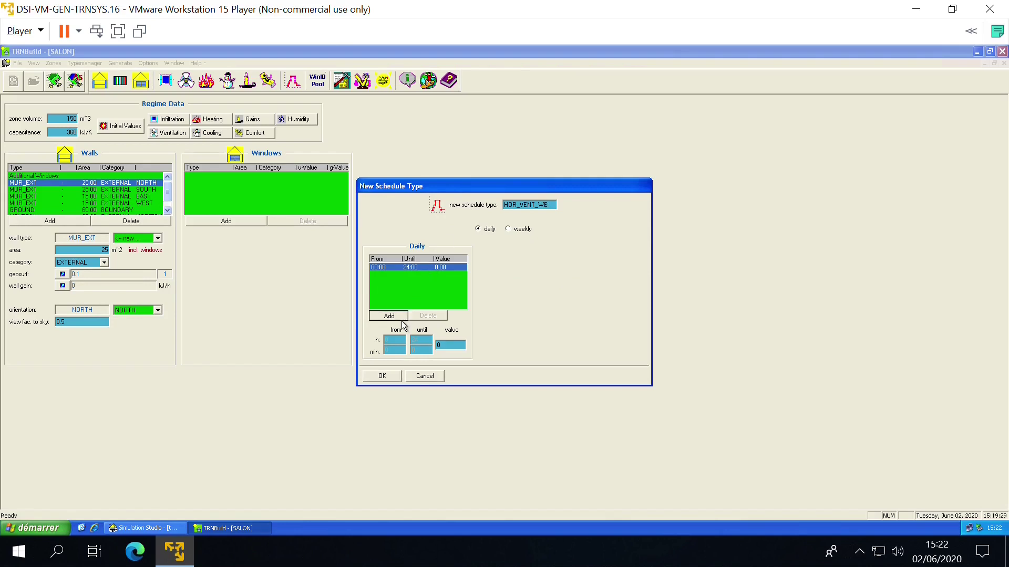
pyautogui.click(402, 320)
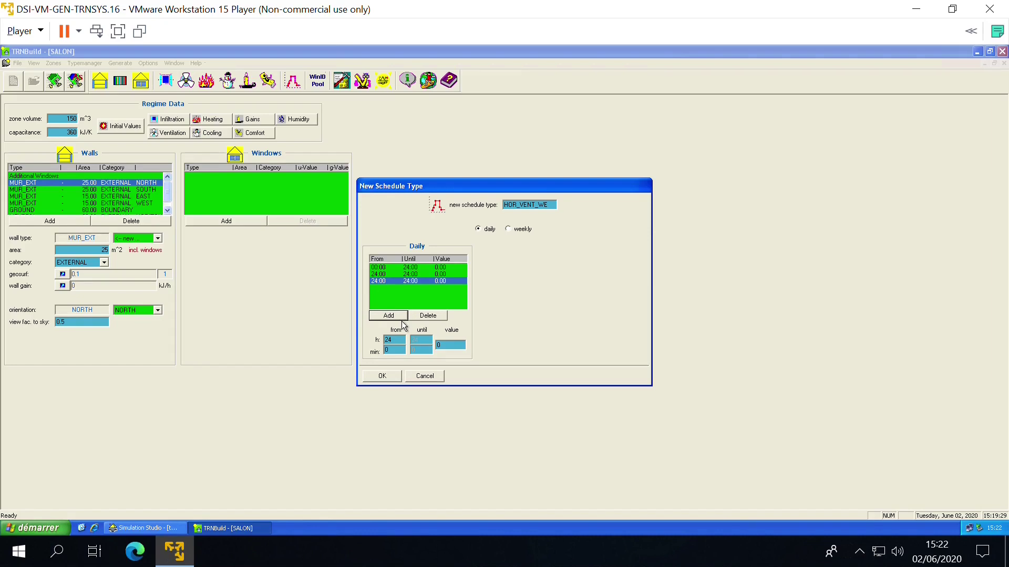
pyautogui.click(403, 318)
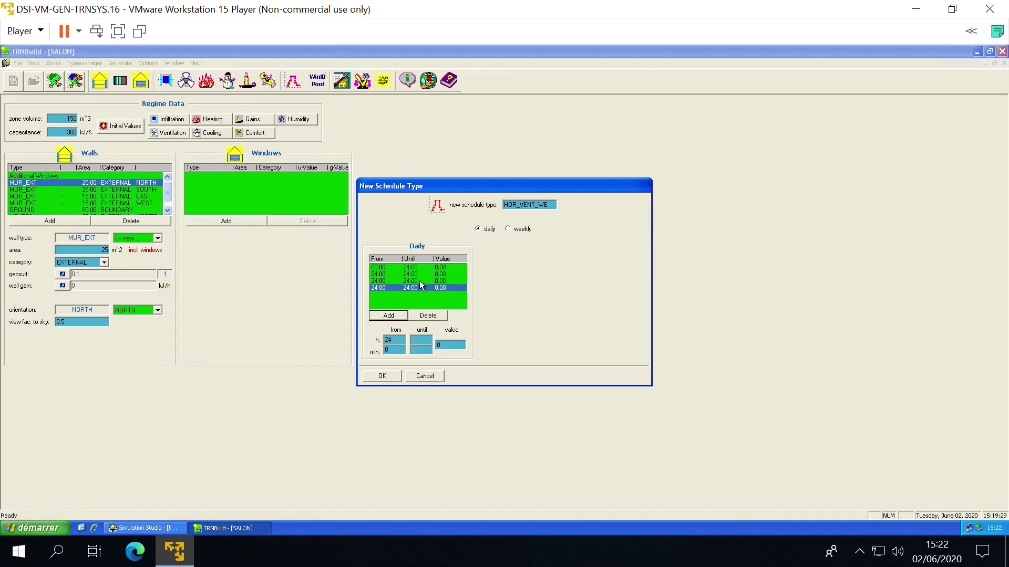
pyautogui.click(419, 275)
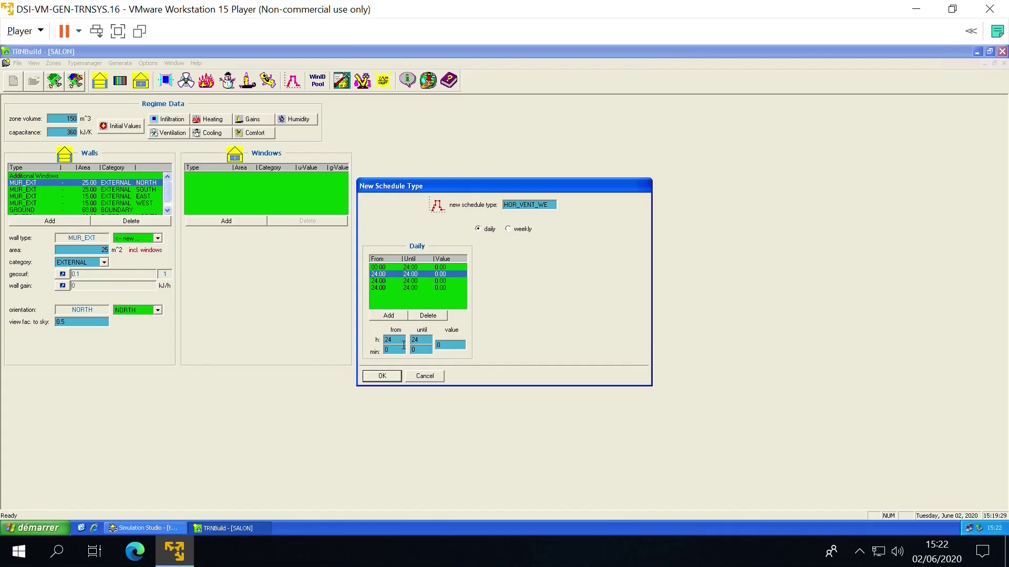
pyautogui.doubleClick(402, 342)
pyautogui.write('5')
pyautogui.doubleClick(420, 340)
pyautogui.write('14')
pyautogui.click(417, 282)
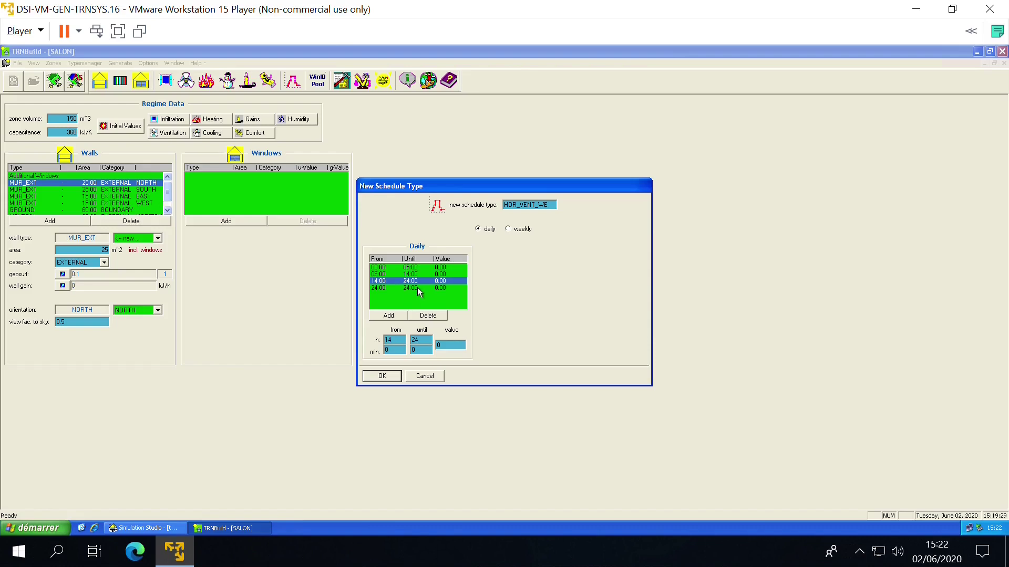
pyautogui.doubleClick(413, 342)
pyautogui.write('17')
# Step: Set the value to 1 for the 00:00–05:00 and 14:00–17:00 periods of HOR_VENT_WE and confirm the schedule
pyautogui.click(454, 267)
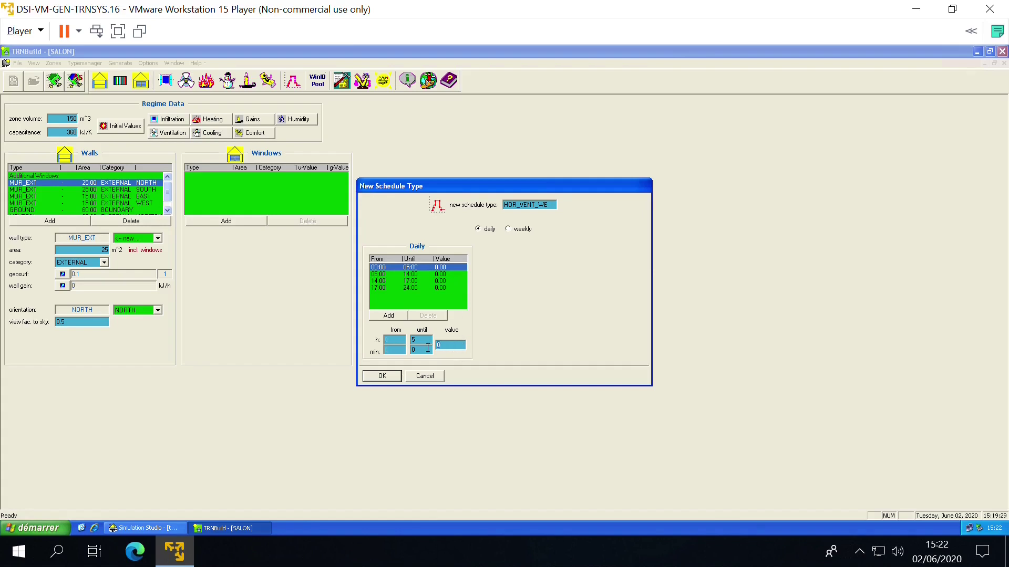
pyautogui.click(443, 282)
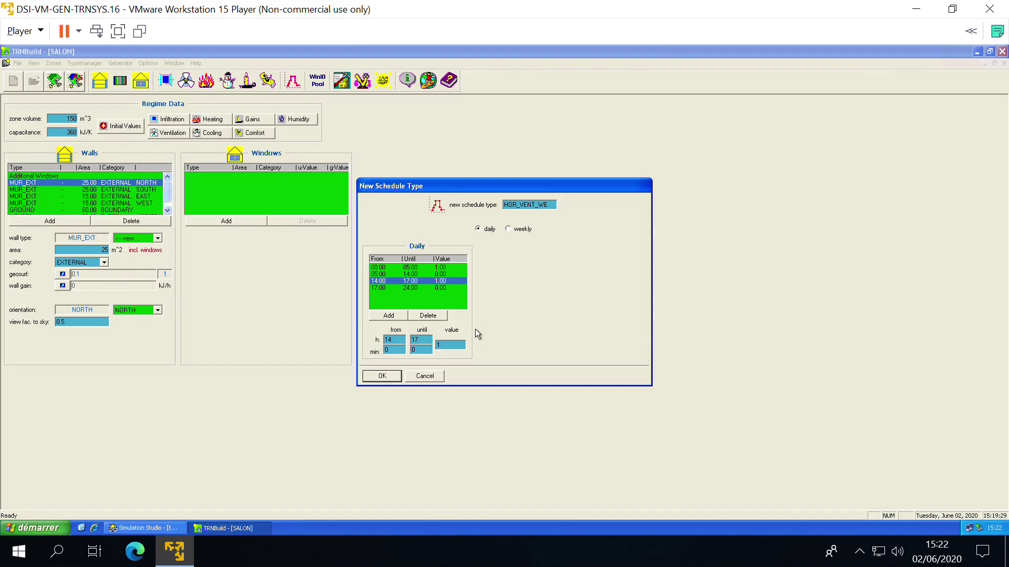
pyautogui.click(391, 381)
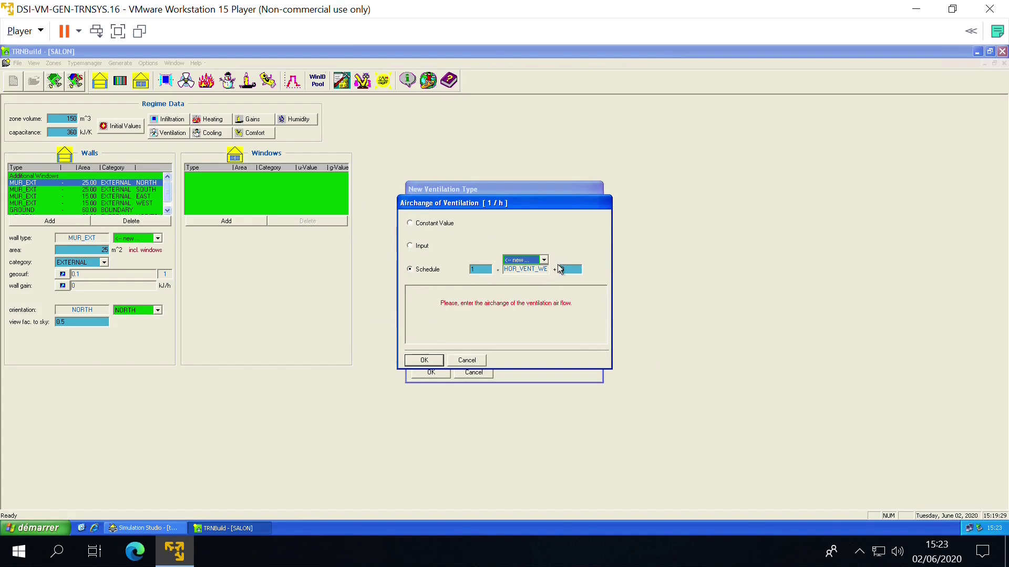
# Step: Create a new airchange schedule named SEMAINE_VENT and make it weekly
pyautogui.click(544, 260)
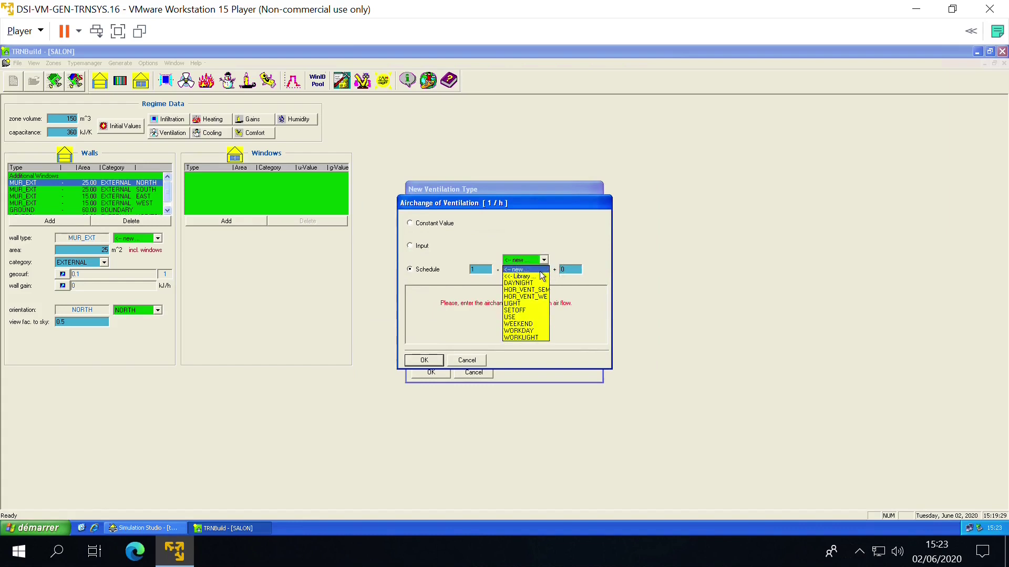
pyautogui.press('Return')
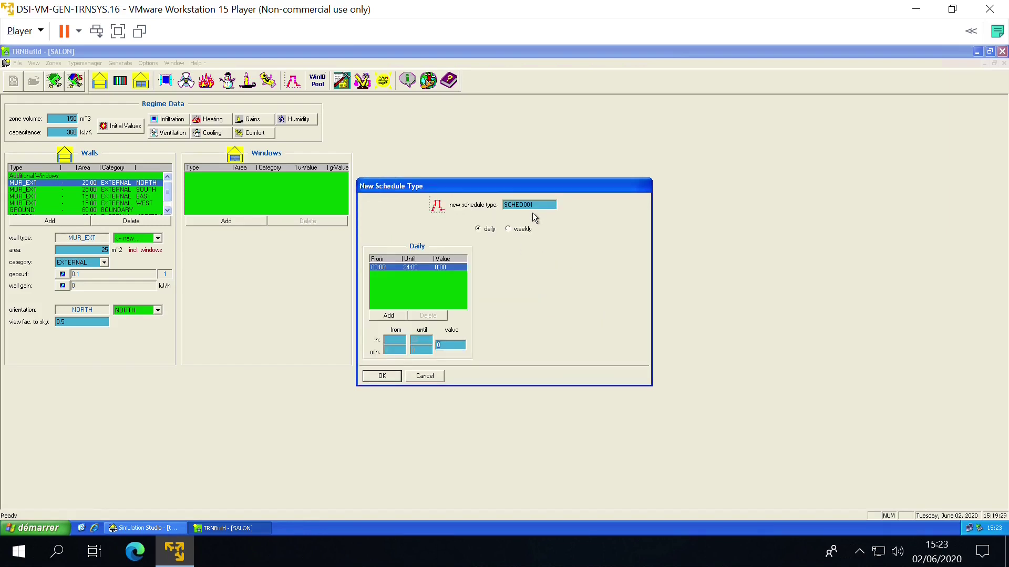
pyautogui.write('SEMAINE_VENT')
pyautogui.click(515, 235)
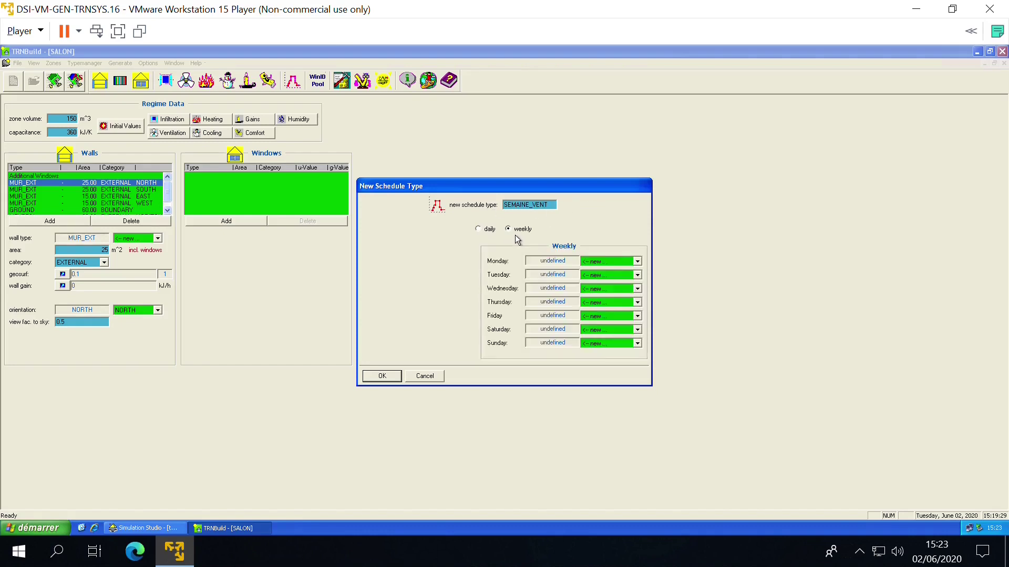
# Step: Assign the HOR_VENT_SEM schedule to Monday through Friday in the weekly SEMAINE_VENT schedule
pyautogui.click(637, 262)
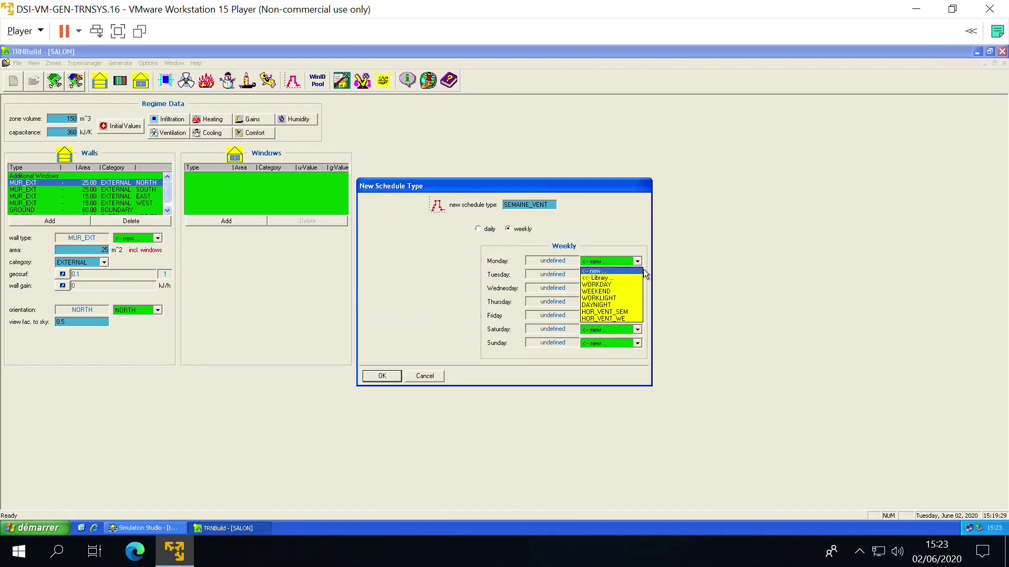
pyautogui.click(623, 312)
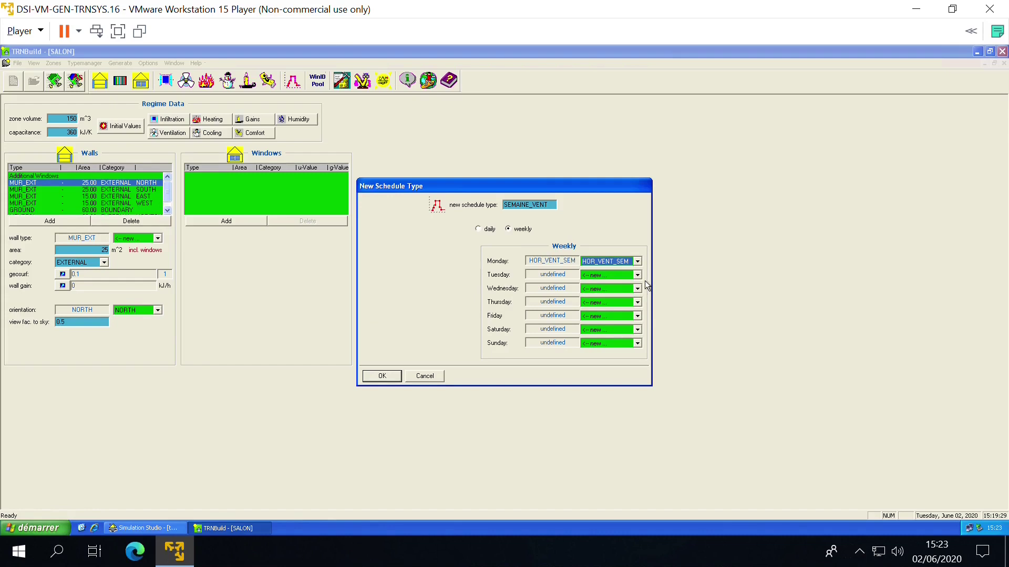
pyautogui.click(637, 275)
pyautogui.click(628, 326)
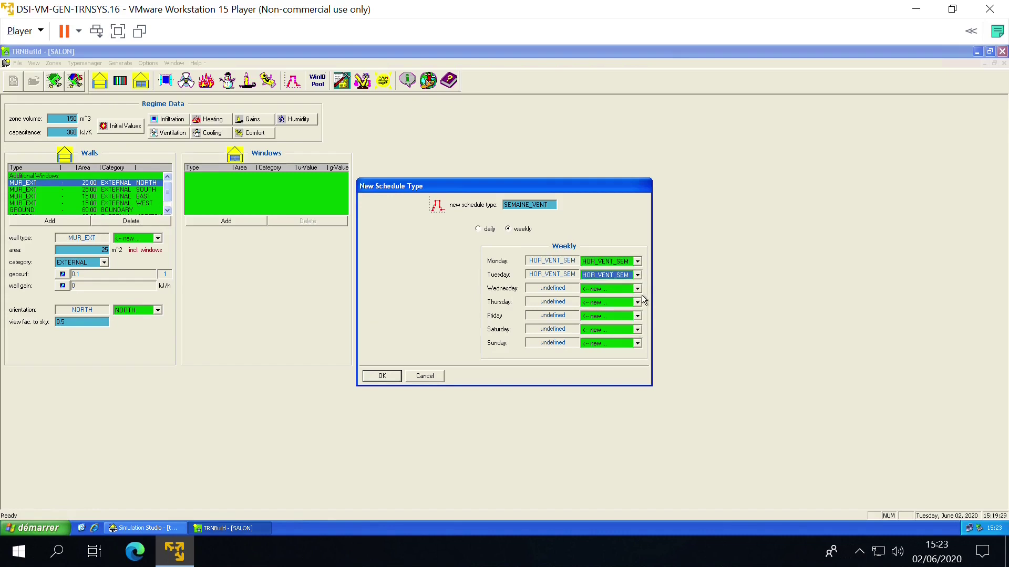
pyautogui.click(637, 288)
pyautogui.click(625, 340)
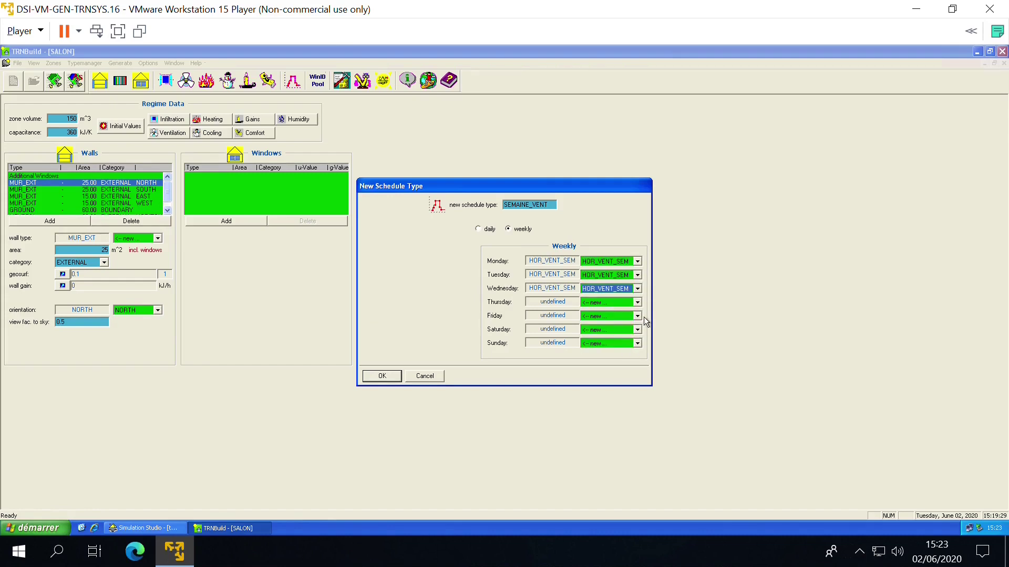
pyautogui.click(637, 303)
pyautogui.click(627, 353)
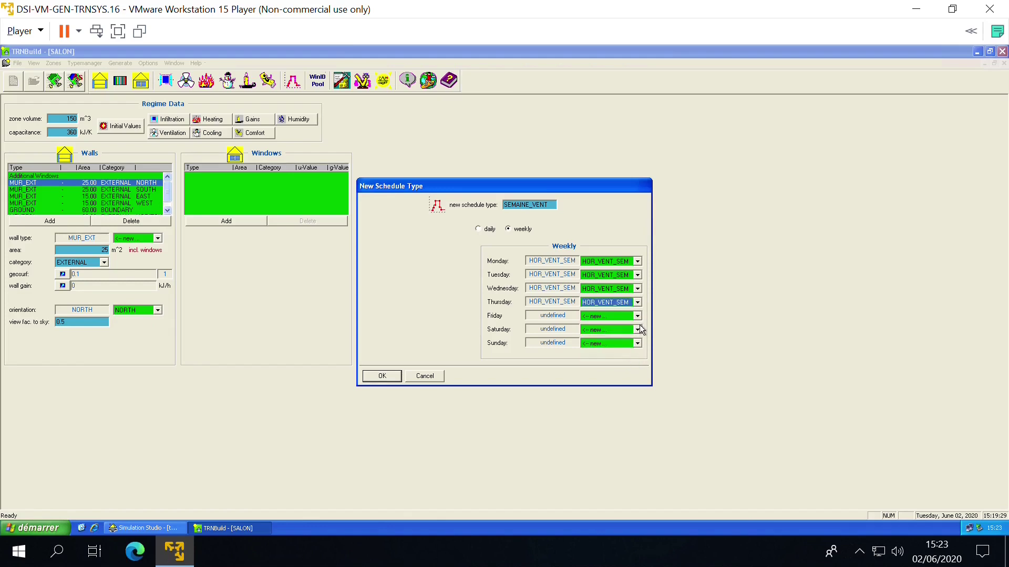
pyautogui.click(637, 316)
pyautogui.click(623, 367)
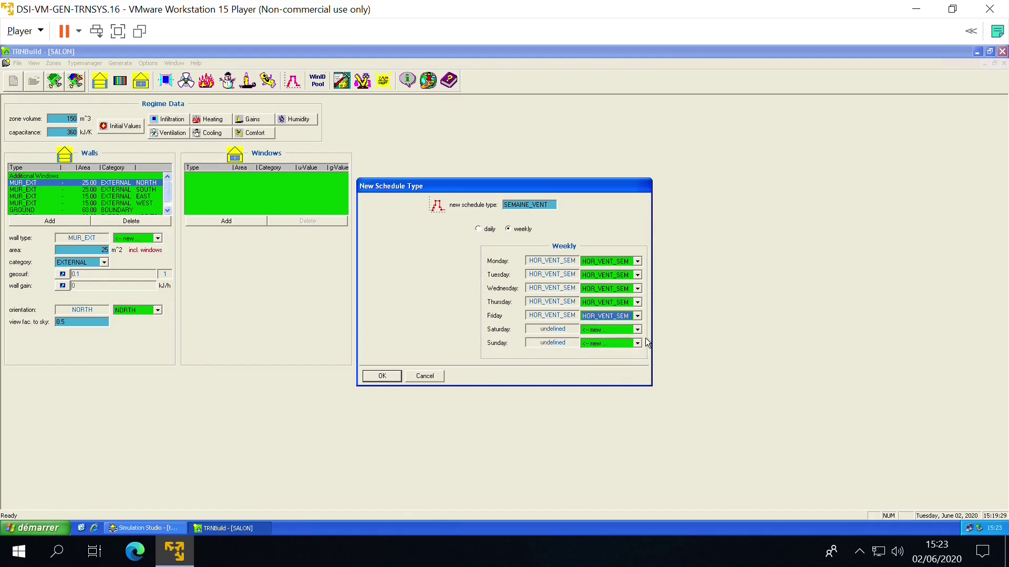
# Step: Assign HOR_VENT_WE to Saturday and Sunday in SEMAINE_VENT and confirm the weekly schedule
pyautogui.click(638, 330)
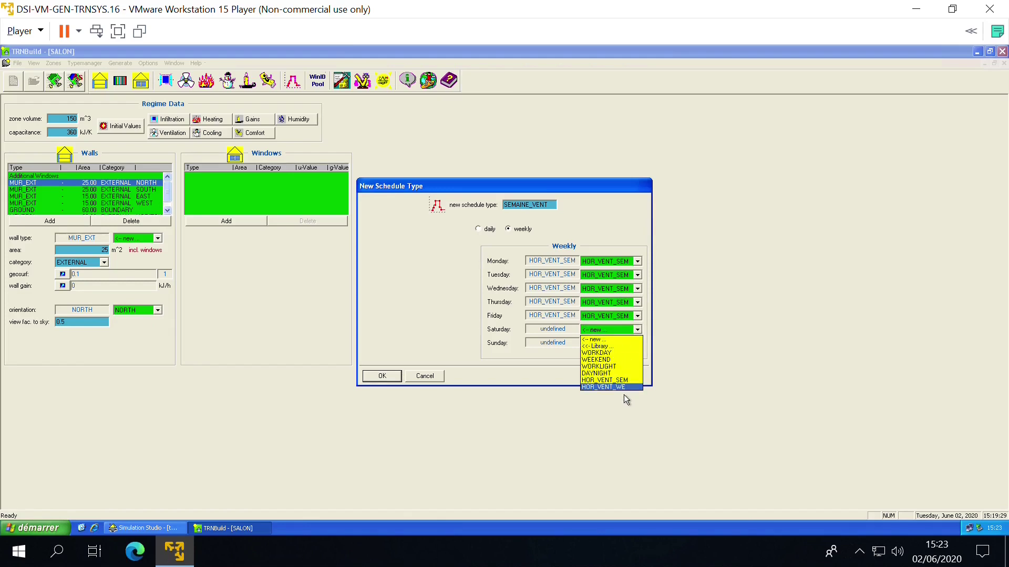
pyautogui.click(623, 387)
pyautogui.click(637, 343)
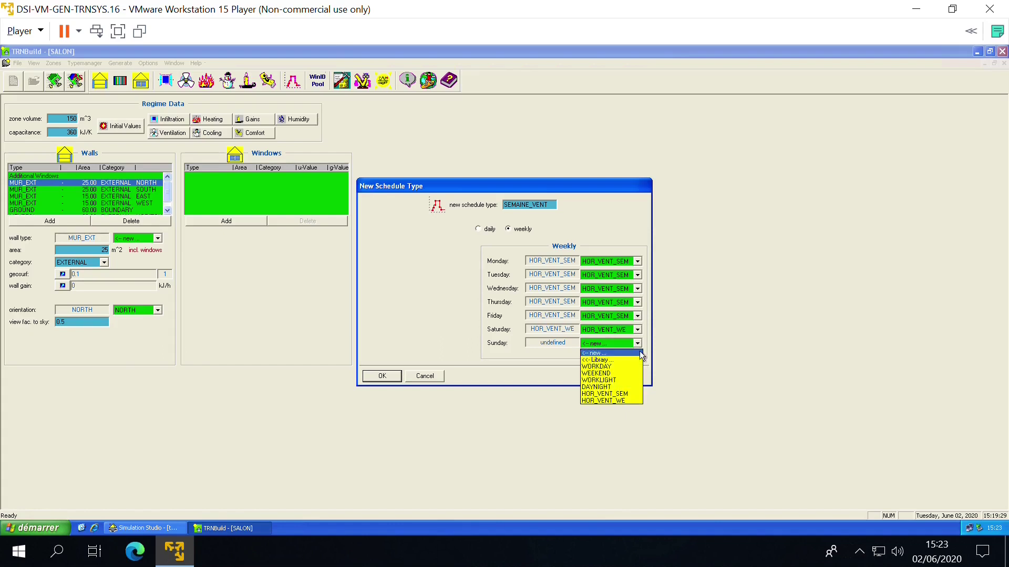
pyautogui.click(618, 400)
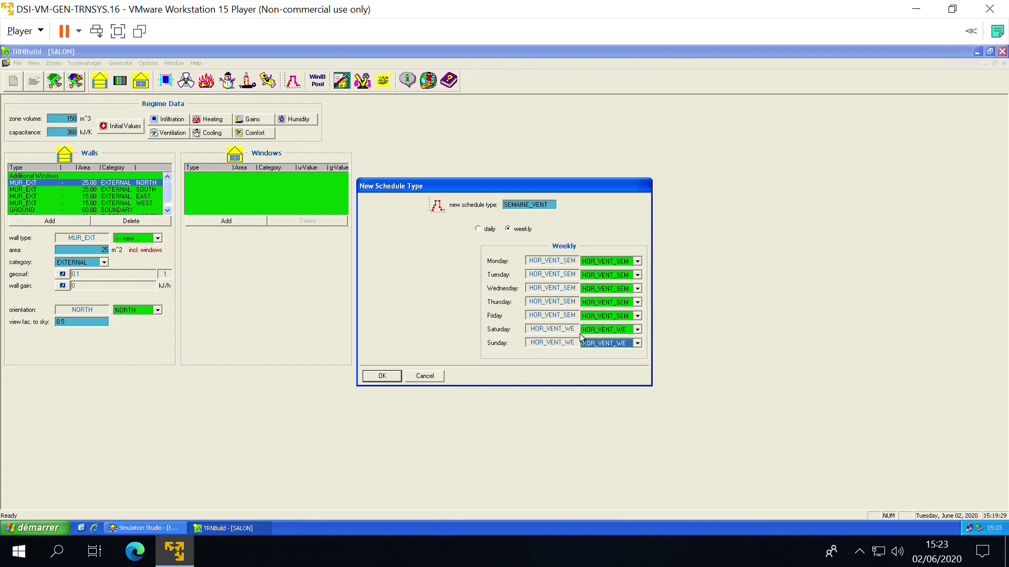
pyautogui.click(393, 381)
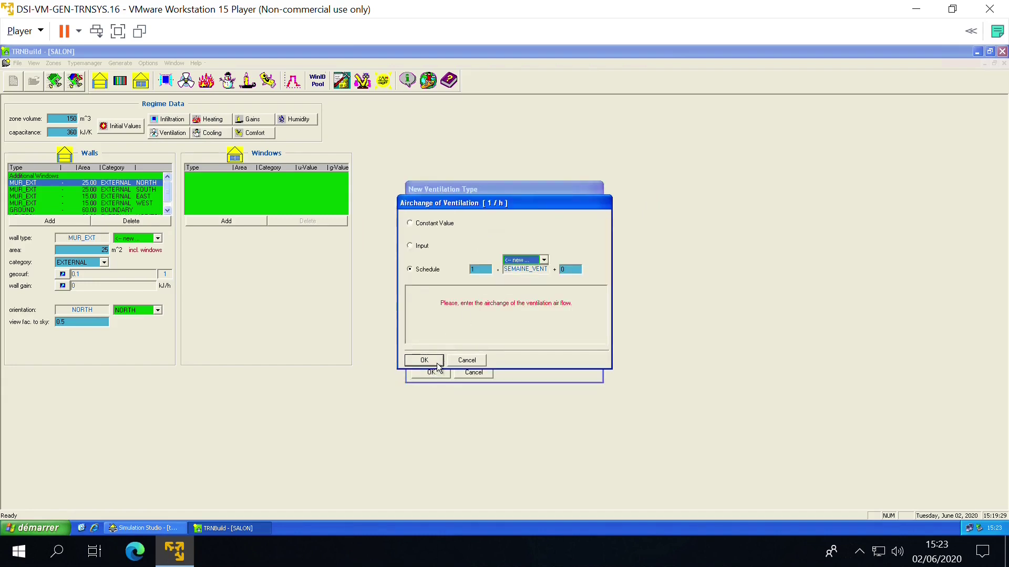
# Step: Set the multiplication factor of SEMAINE_VENT to 0.5 for the airchange and confirm the VENTIL ventilation type for the zone
pyautogui.doubleClick(489, 273)
pyautogui.write('0.5')
pyautogui.click(434, 366)
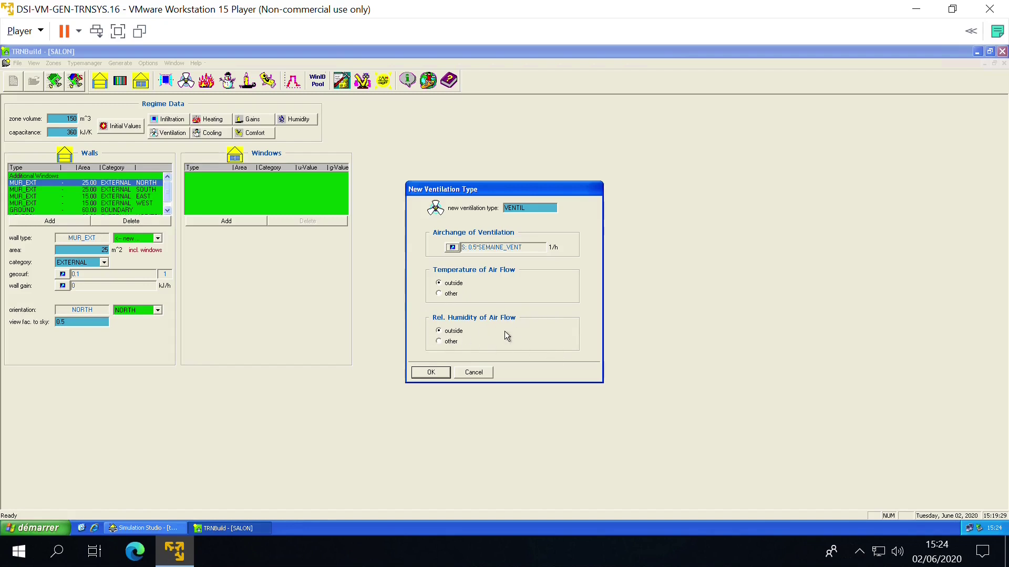
pyautogui.click(449, 376)
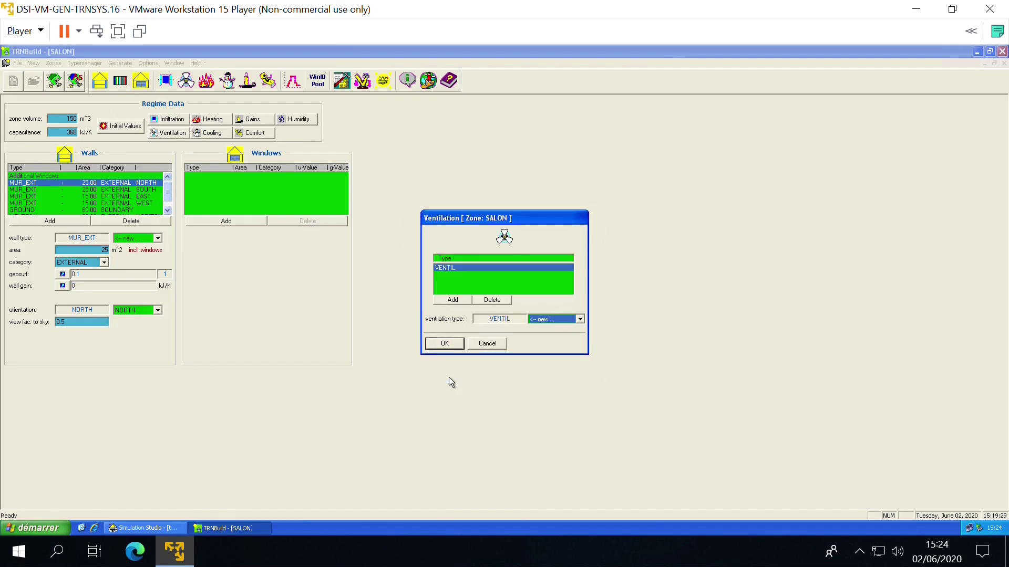
pyautogui.click(448, 348)
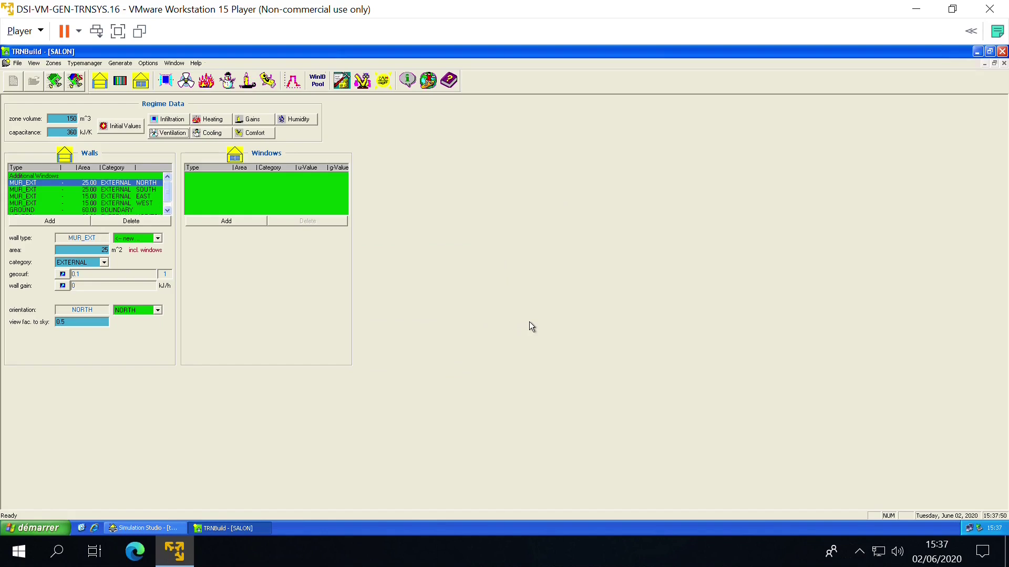
# Step: Turn on heating for the SALON zone and create a new heating type named CHAUF_SALON
pyautogui.click(84, 63)
pyautogui.click(222, 123)
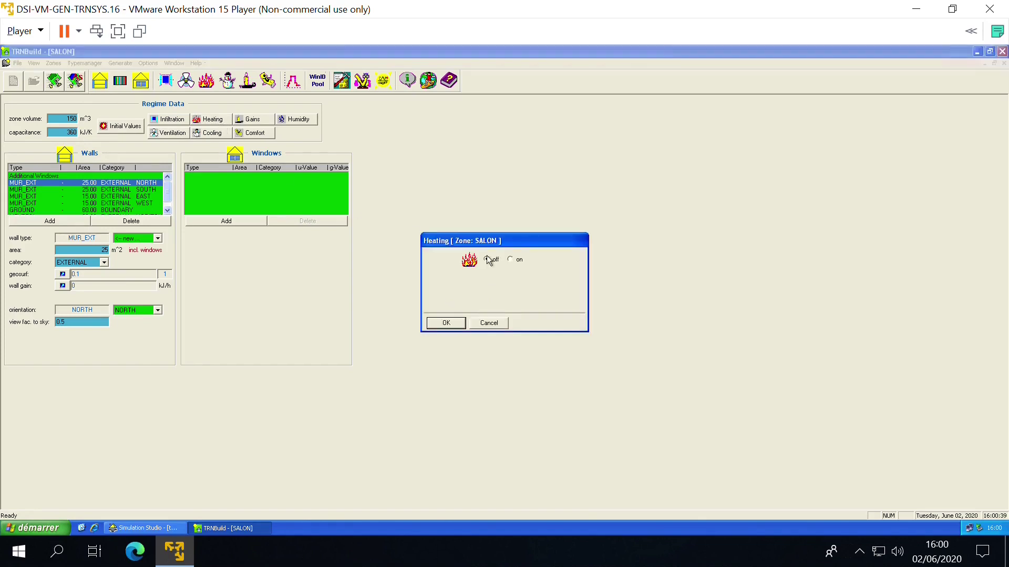
pyautogui.click(515, 262)
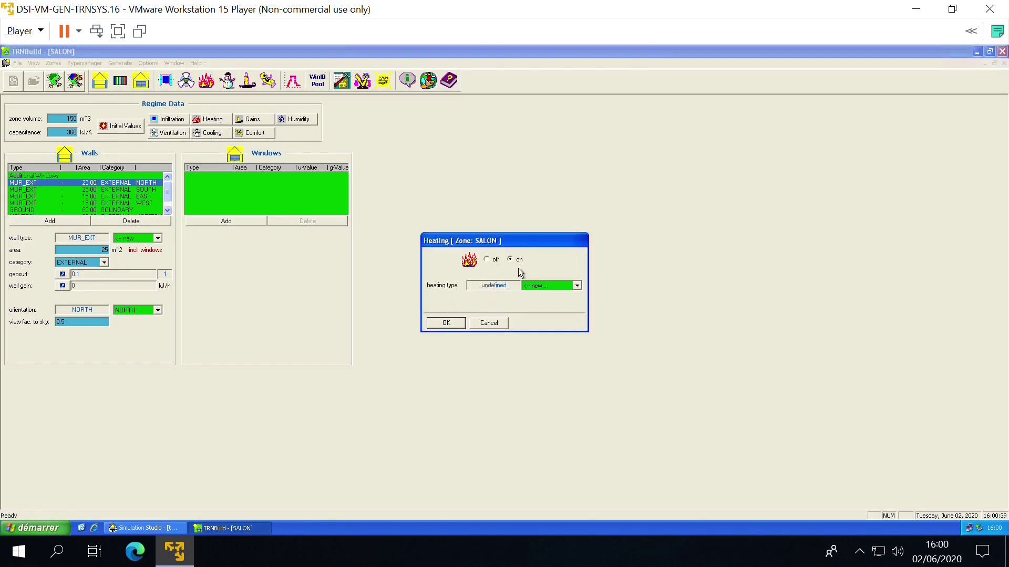
pyautogui.click(570, 287)
pyautogui.press('Return')
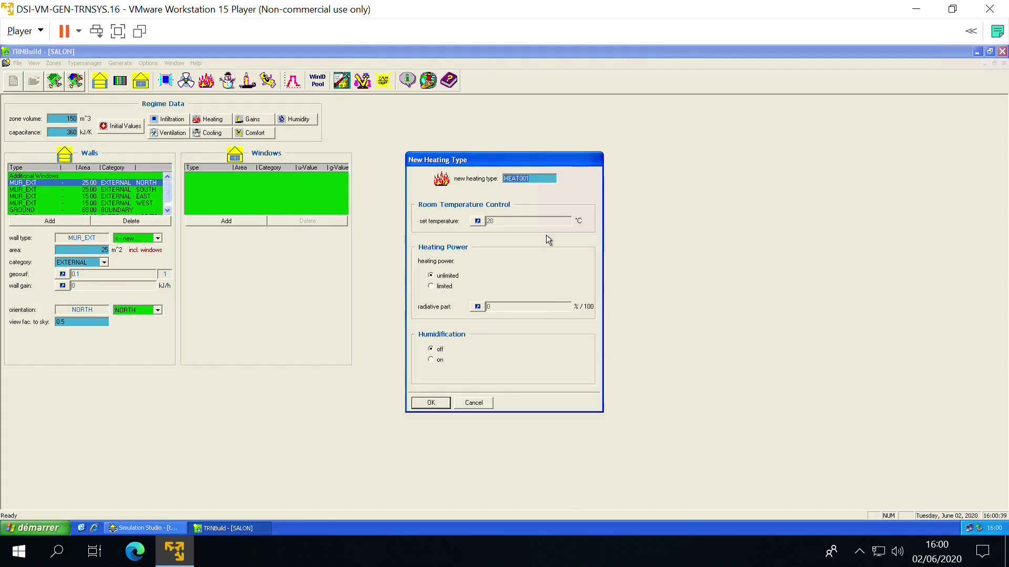
pyautogui.write('CHAUF_SALON')
# Step: Set the constant set temperature of CHAUF_SALON to 21 °C, keep humidification off and confirm the zone's heating
pyautogui.doubleClick(485, 226)
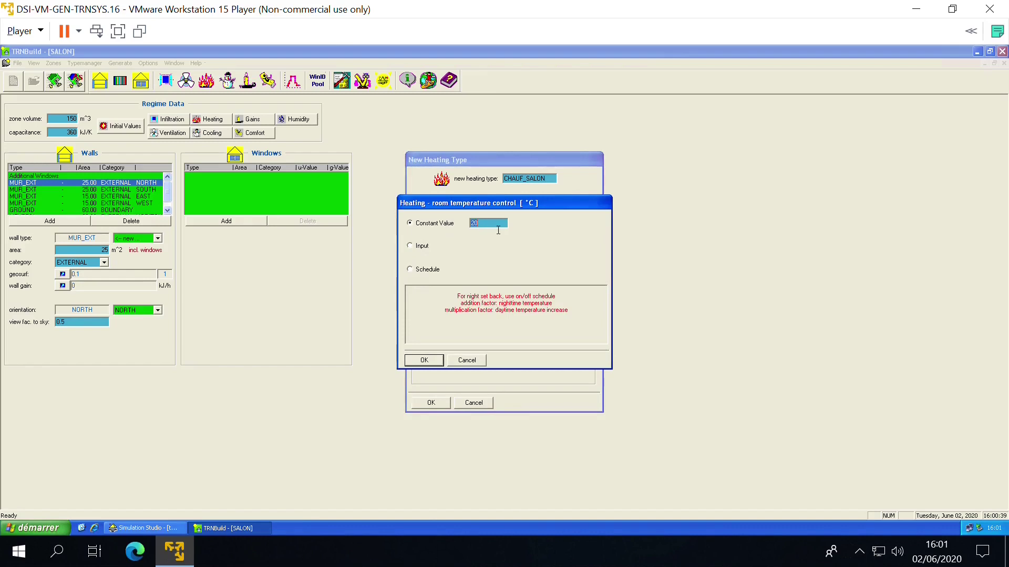
pyautogui.write('21')
pyautogui.click(424, 362)
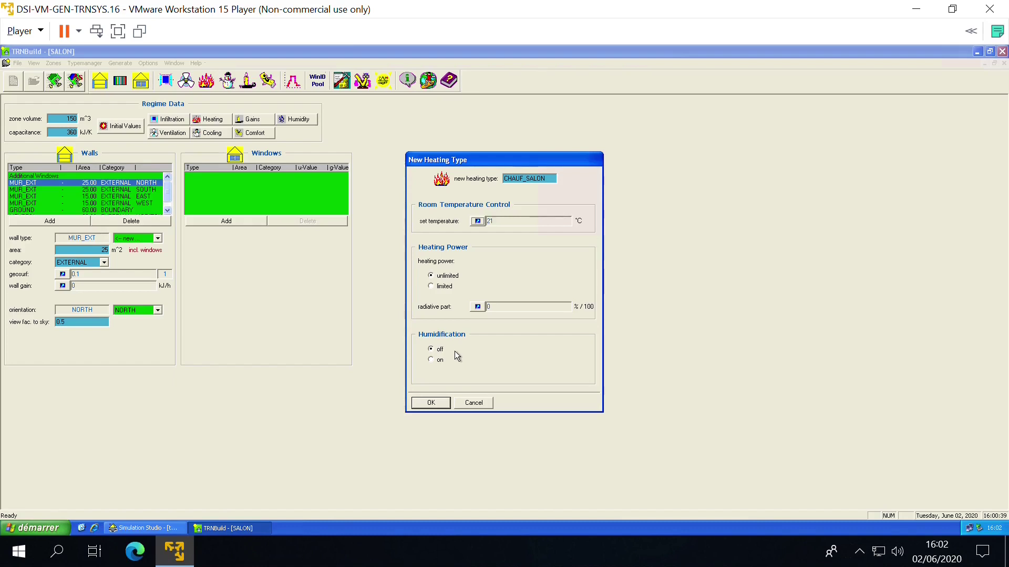
pyautogui.click(435, 361)
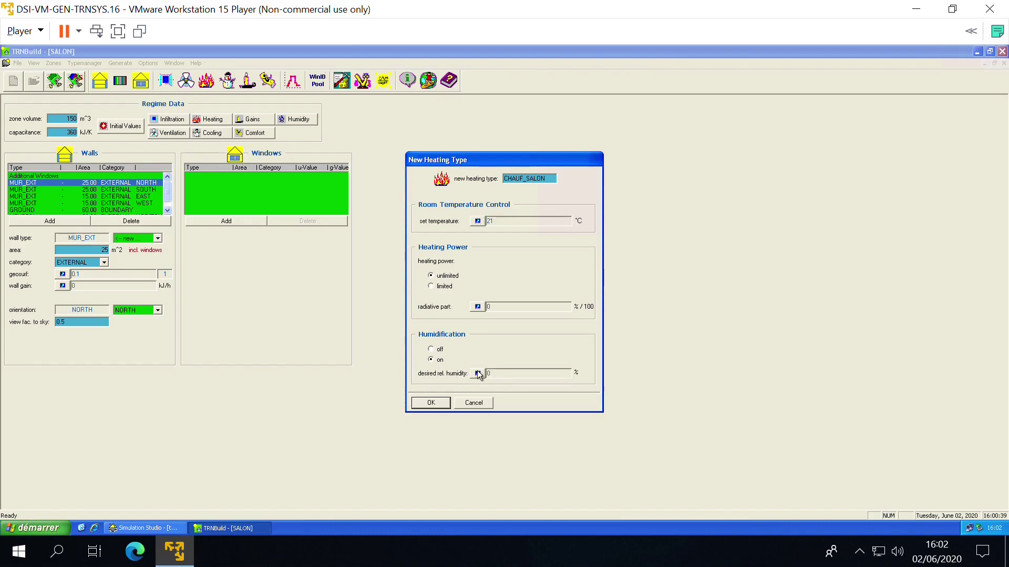
pyautogui.click(436, 353)
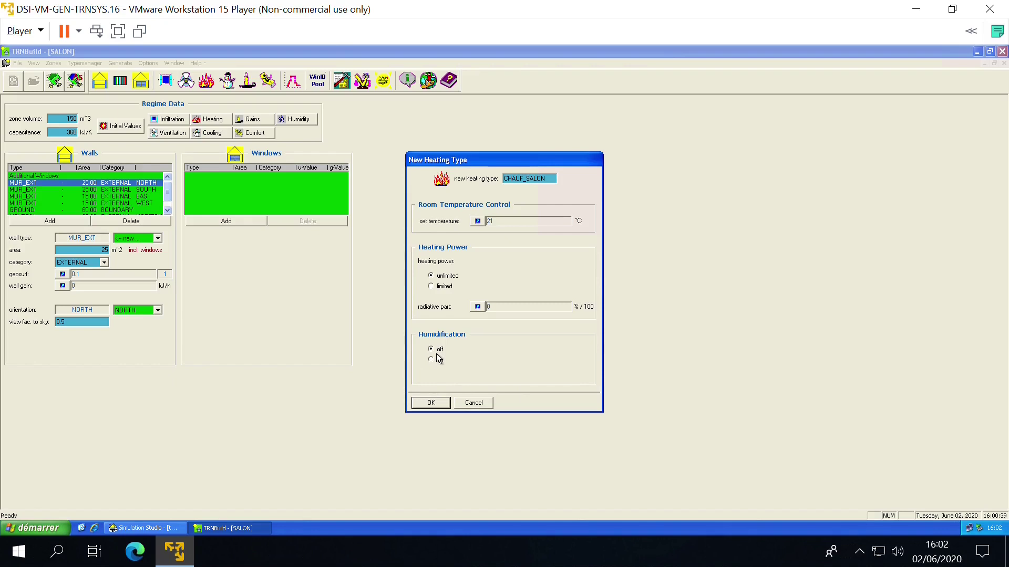
pyautogui.click(443, 409)
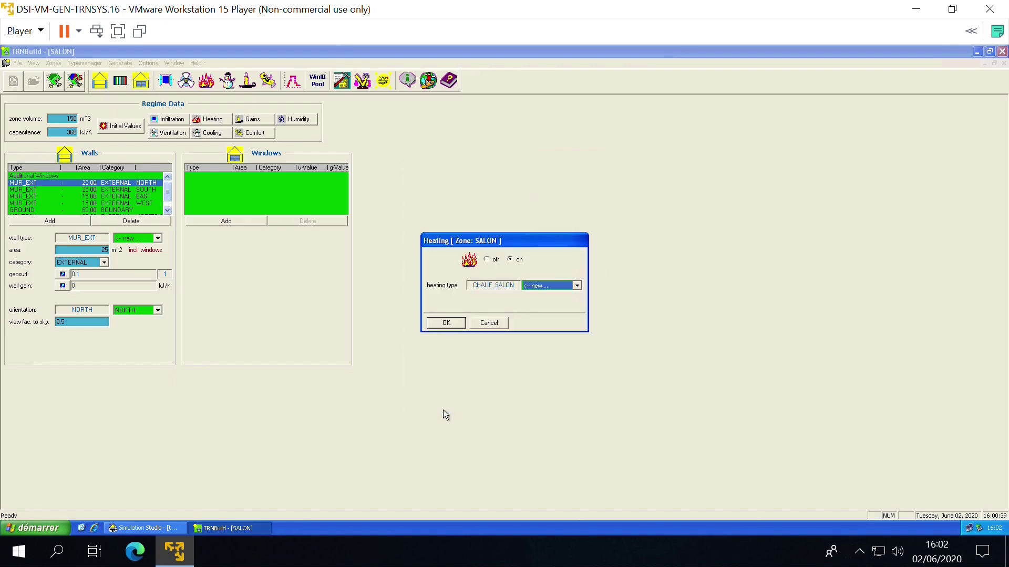
pyautogui.click(459, 329)
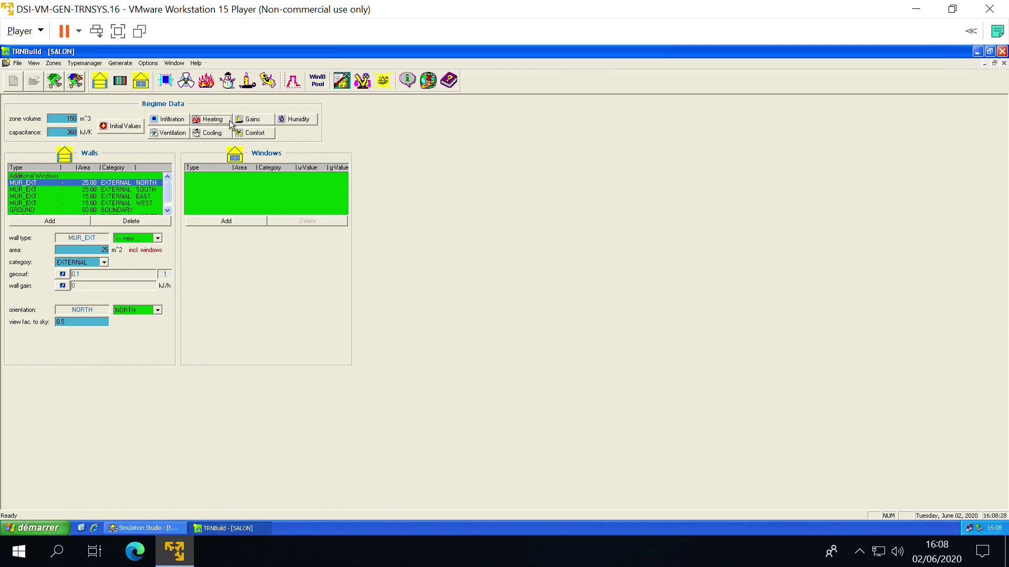
# Step: Turn on cooling for the SALON zone and create a new cooling type named CLIM_SALON
pyautogui.click(229, 136)
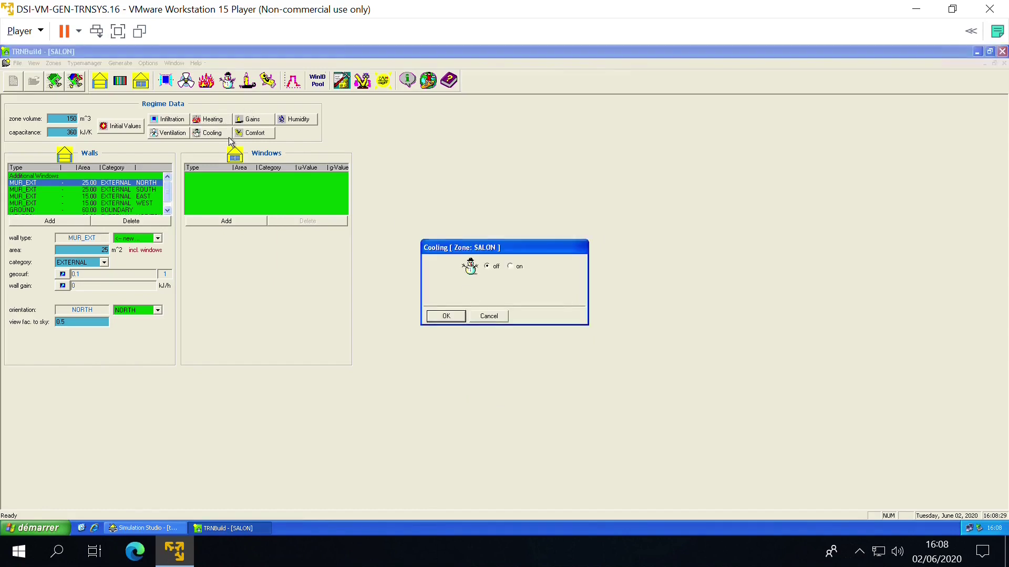
pyautogui.click(512, 267)
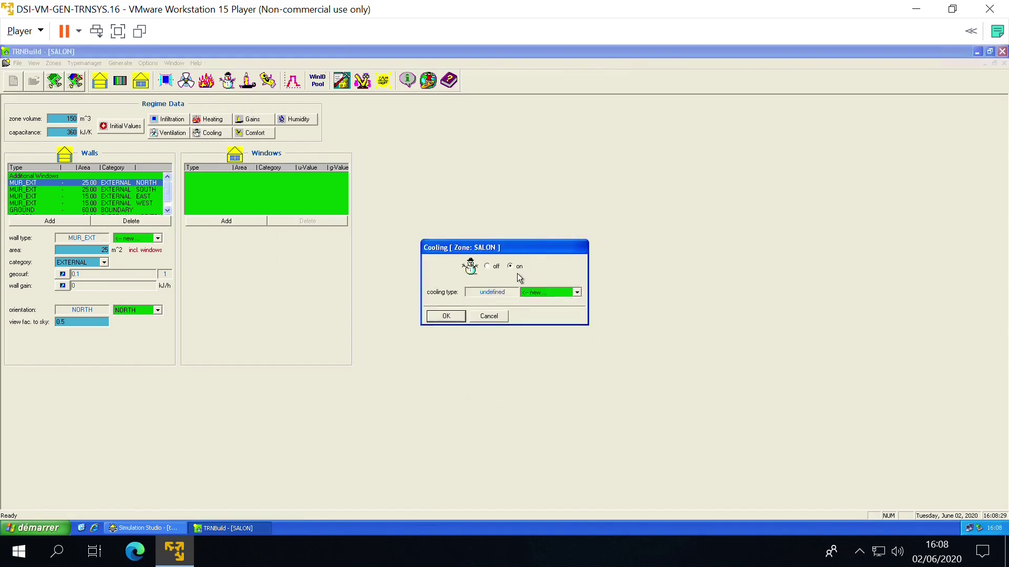
pyautogui.click(561, 294)
pyautogui.click(551, 303)
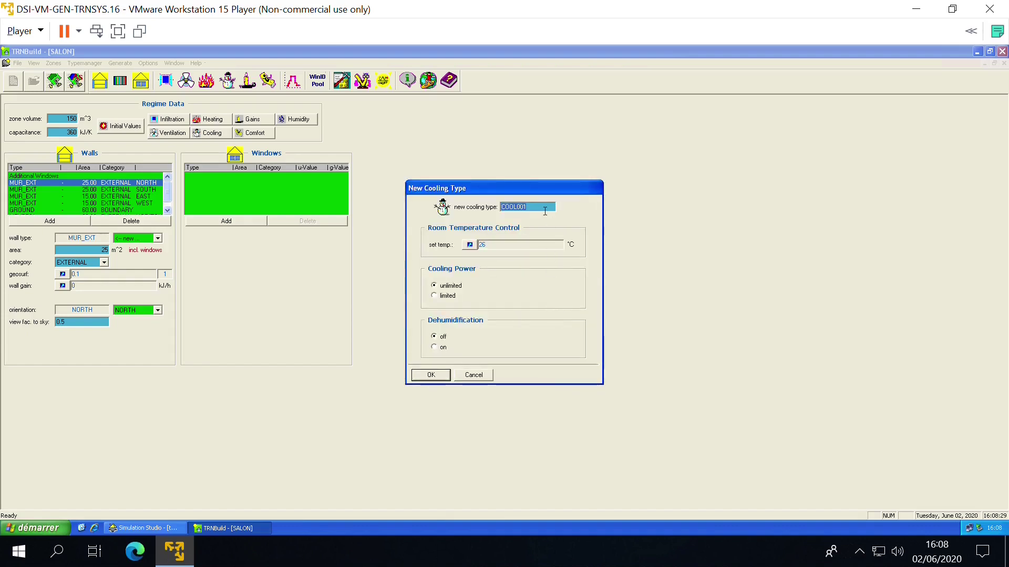
pyautogui.write('CLIM_SALON')
# Step: Set the constant set temperature of CLIM_SALON to 23 °C and confirm the zone's cooling
pyautogui.click(470, 246)
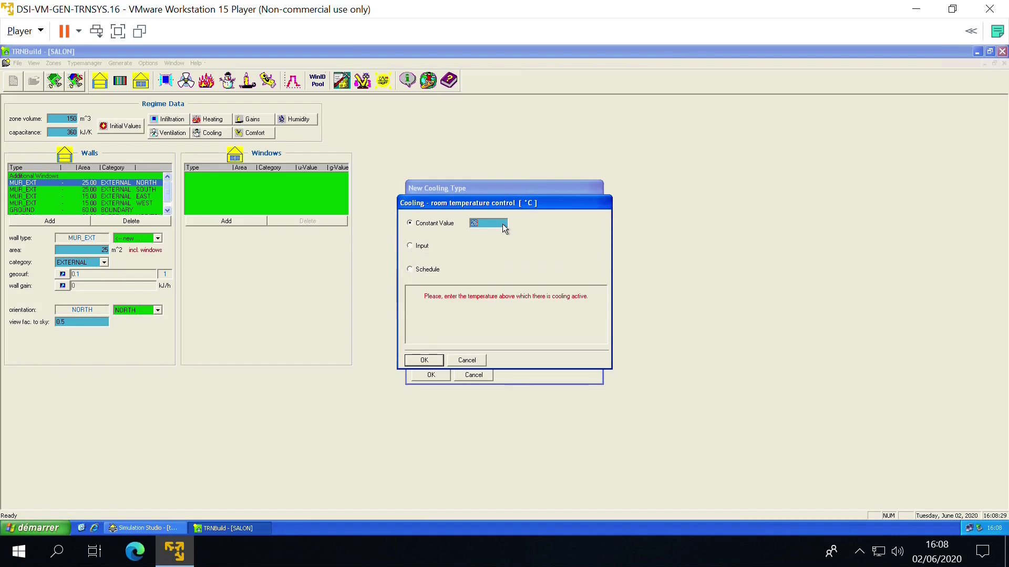
pyautogui.write('23')
pyautogui.press('Return')
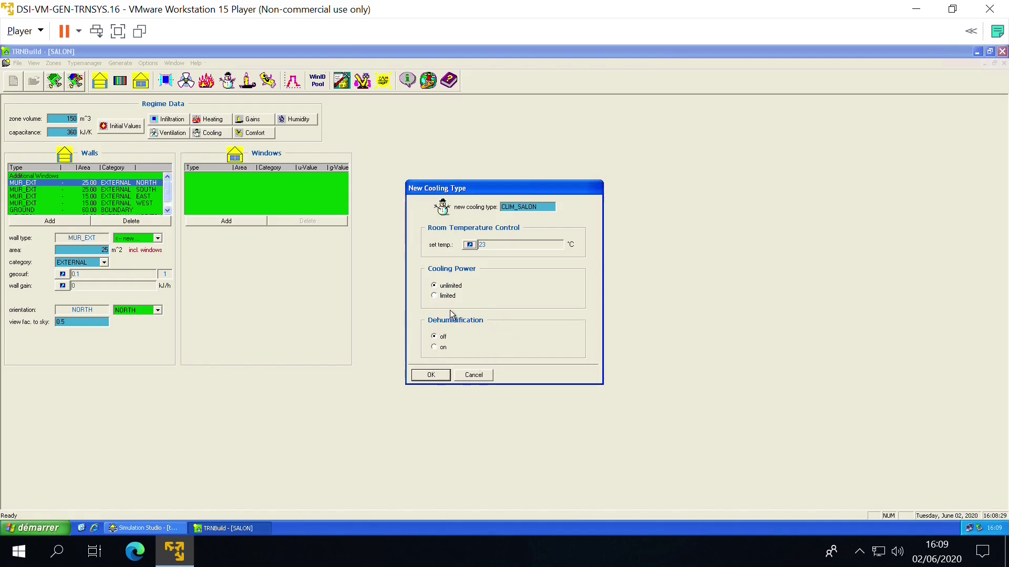
pyautogui.click(437, 378)
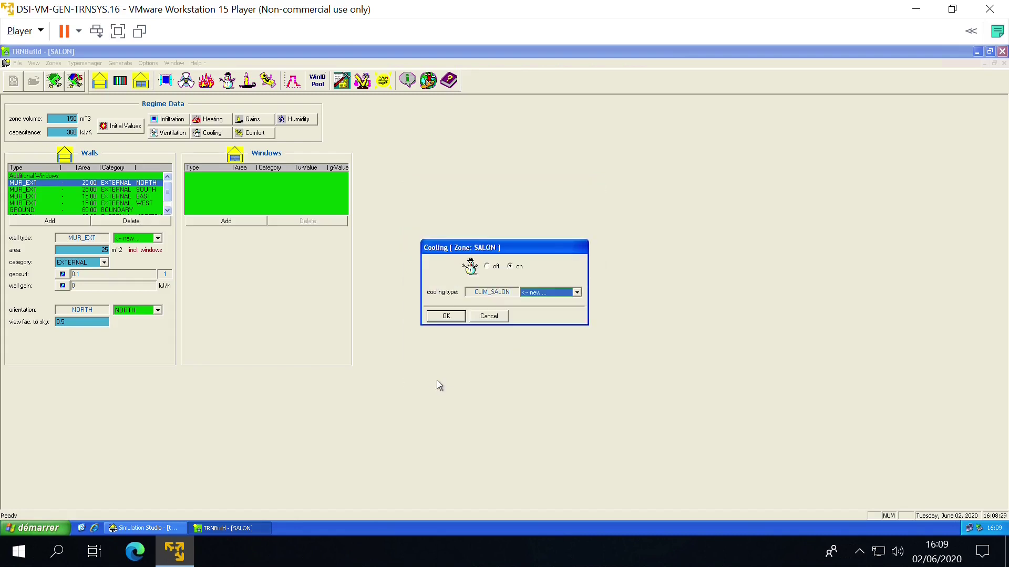
pyautogui.click(454, 320)
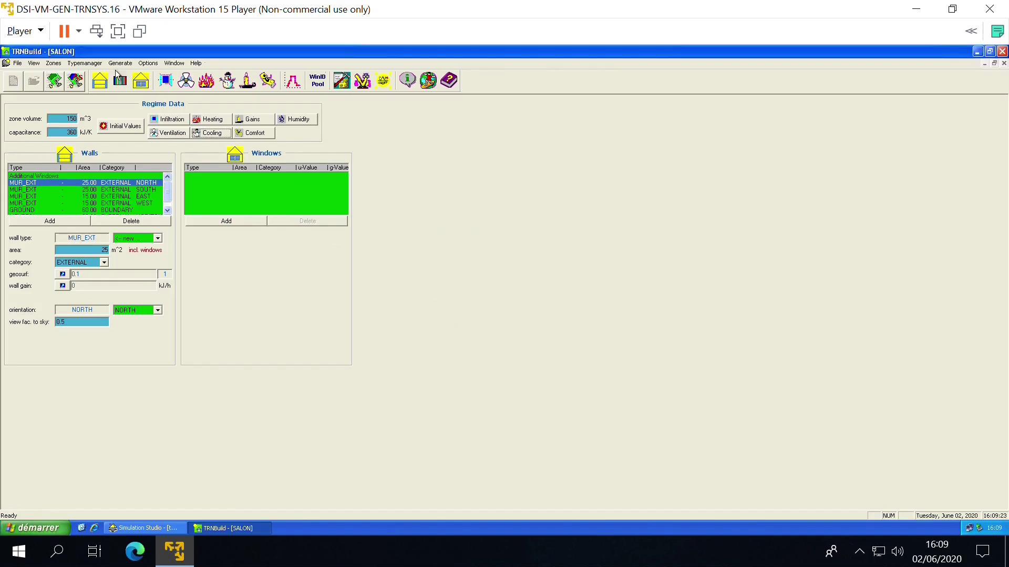
pyautogui.click(91, 64)
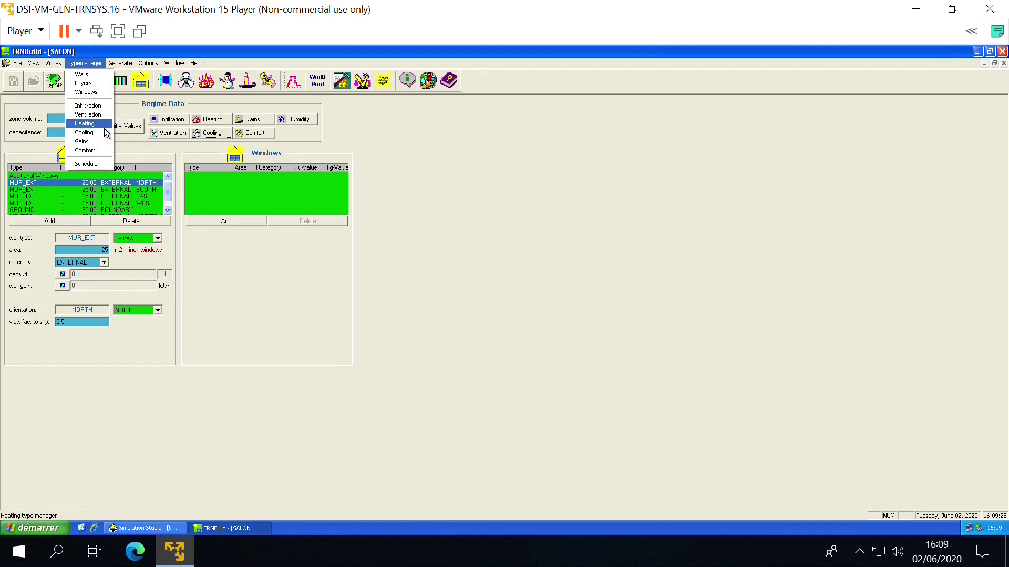
pyautogui.click(443, 285)
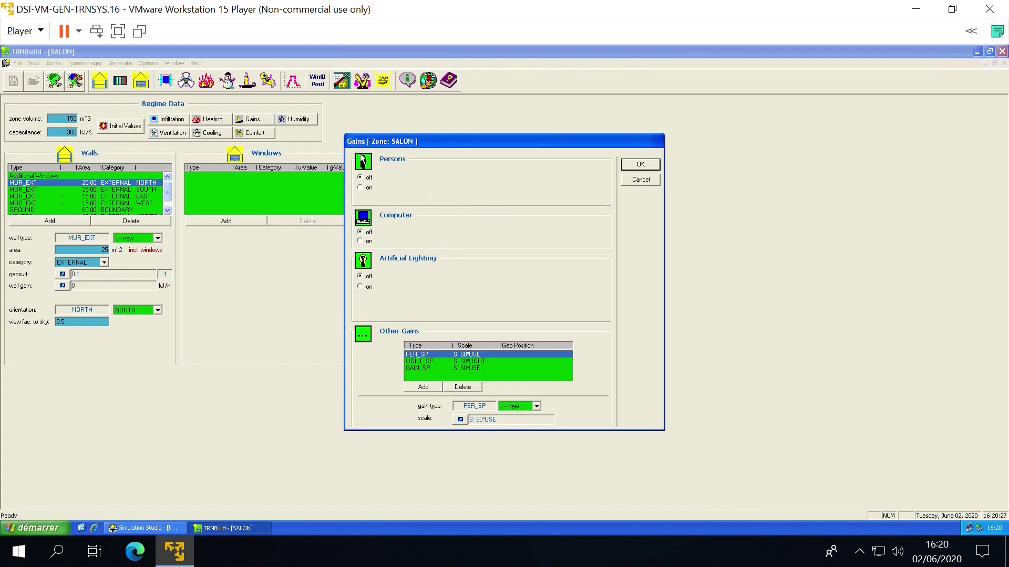
# Step: Turn on the persons gain for the SALON zone with the ISO 7730 activity "Seated, light work, typing"
pyautogui.click(368, 192)
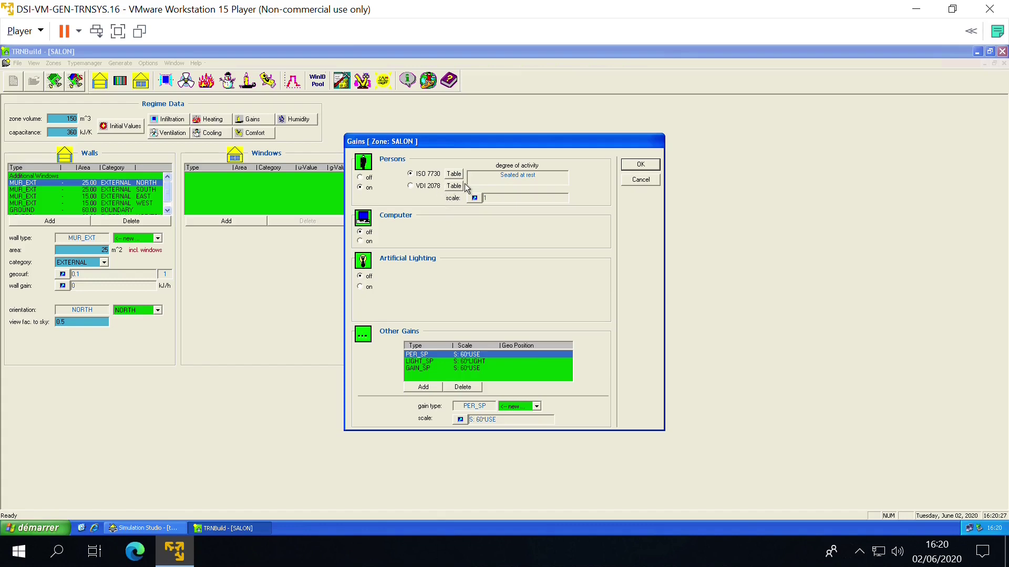
pyautogui.press('Tab')
pyautogui.press('Return')
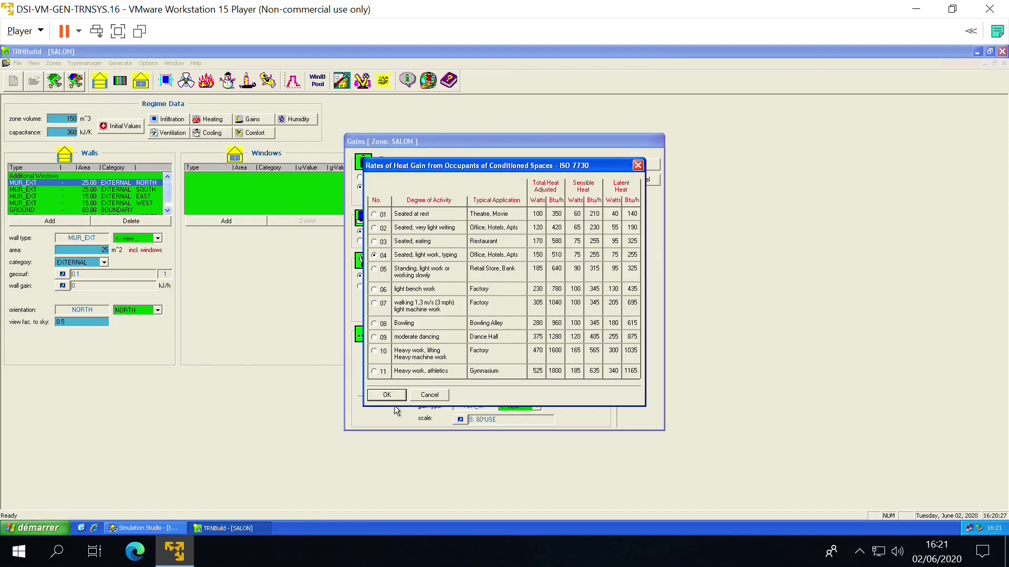
pyautogui.press('Return')
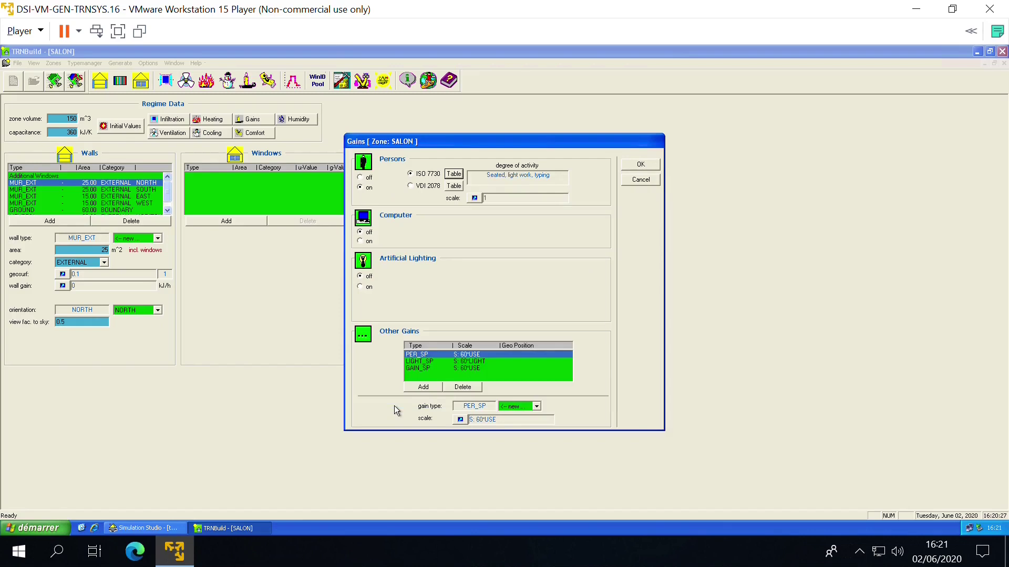
# Step: Set the number of persons in the SALON zone to a constant value of 3
pyautogui.click(482, 204)
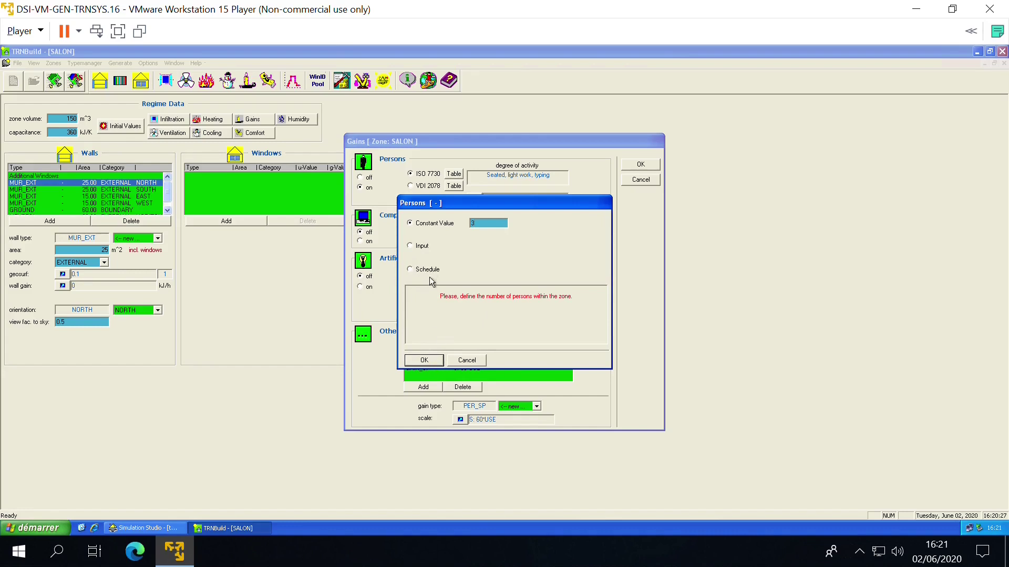
pyautogui.click(435, 366)
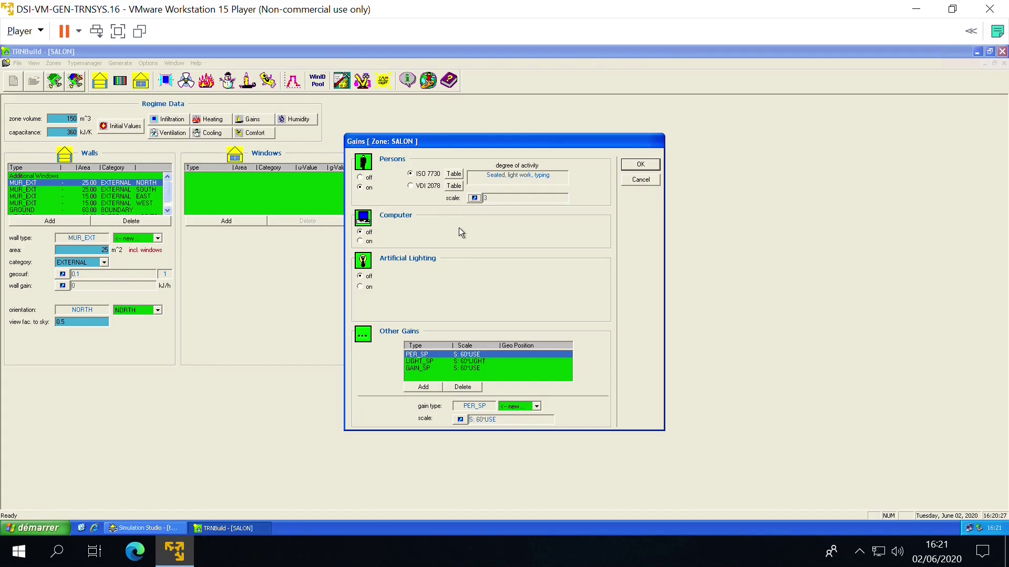
pyautogui.click(361, 241)
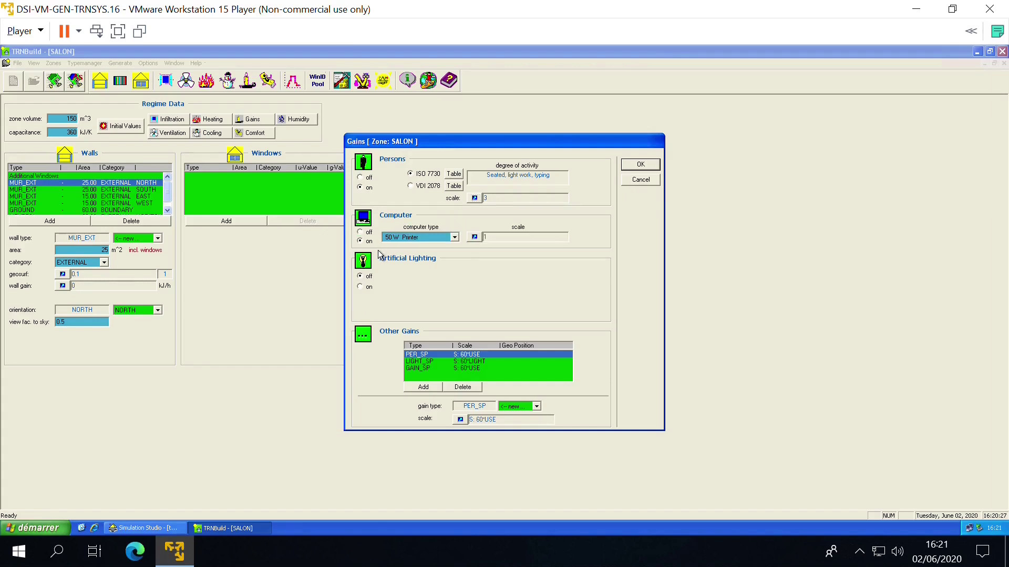
pyautogui.click(454, 237)
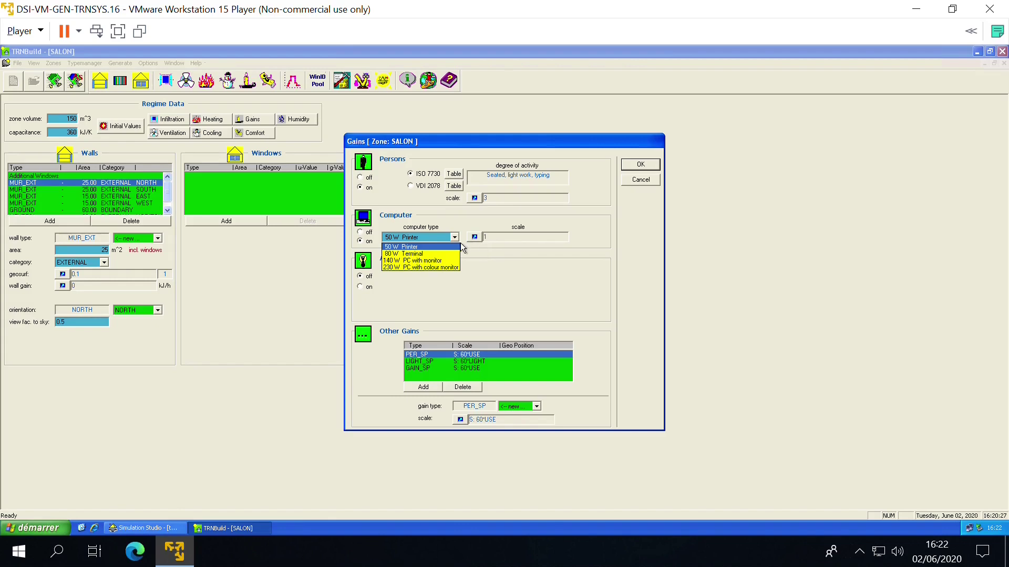
pyautogui.click(459, 244)
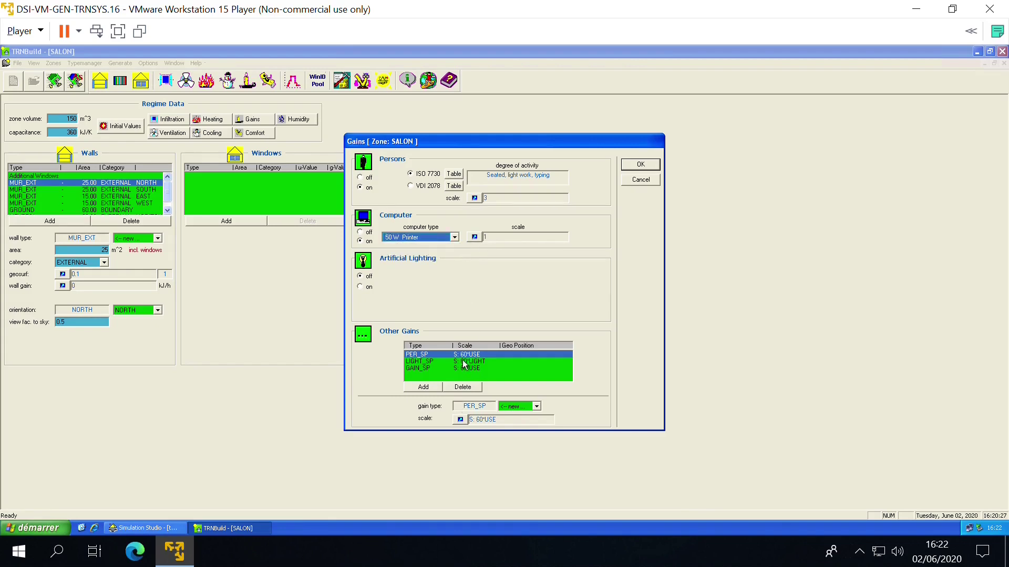
pyautogui.click(368, 237)
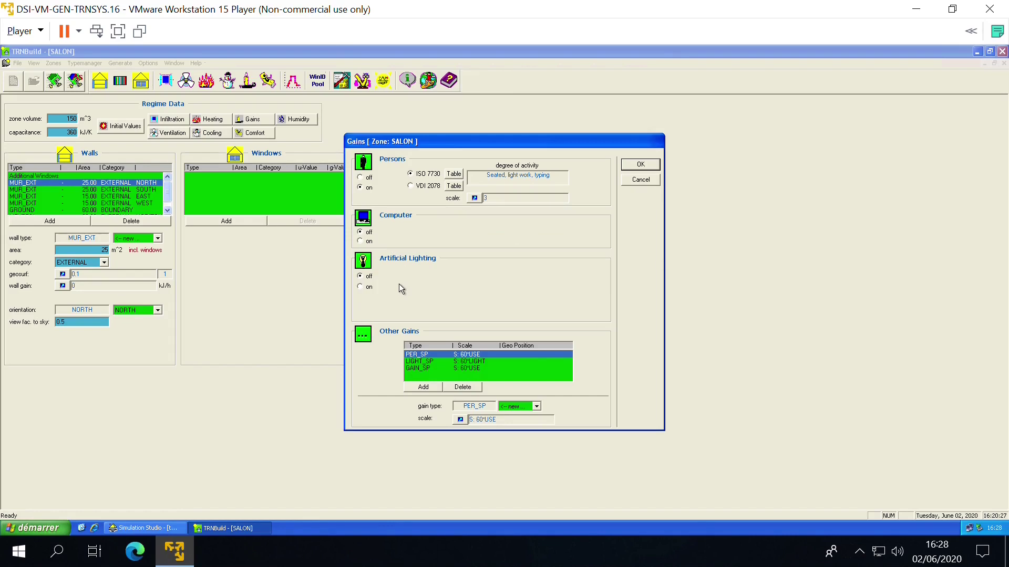
# Step: Turn on the artificial lighting gain for the SALON zone with a convective part of 50 %
pyautogui.click(367, 294)
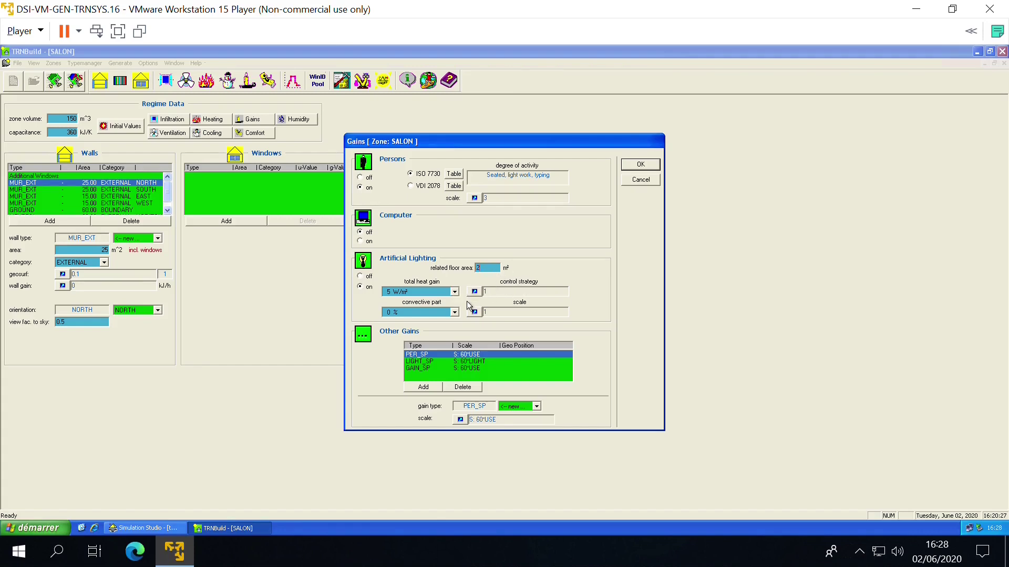
pyautogui.click(456, 314)
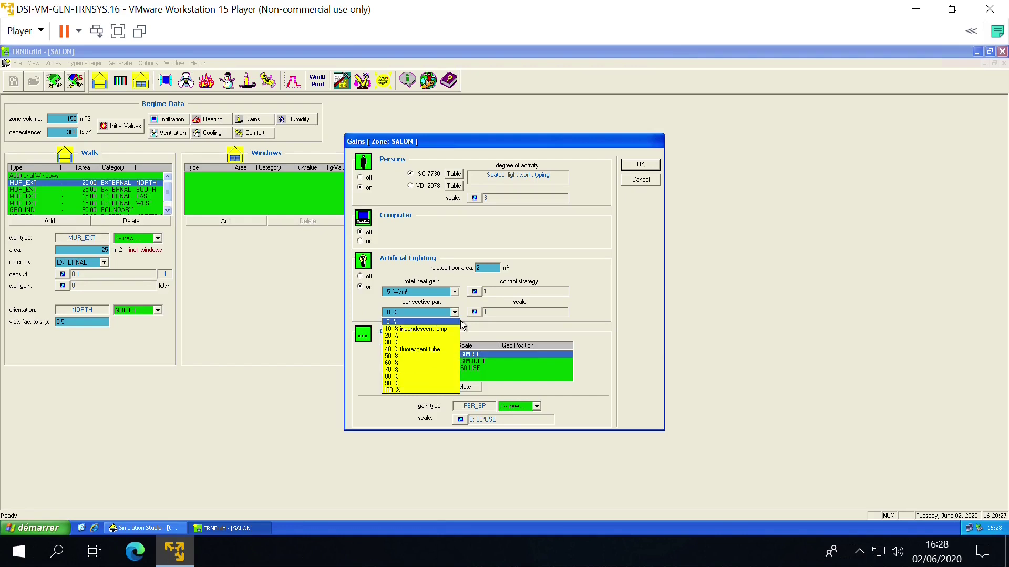
pyautogui.click(424, 363)
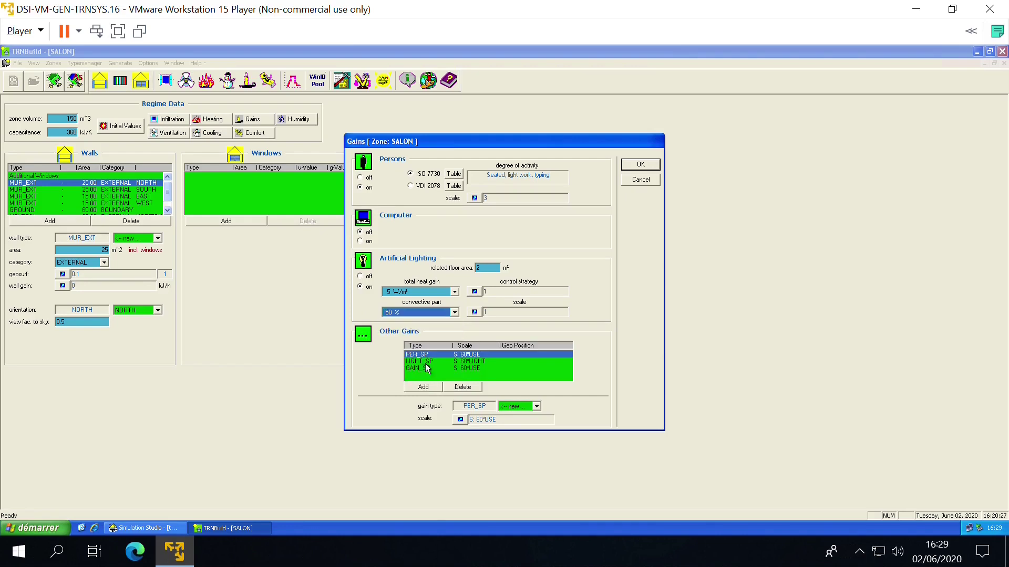
# Step: Define the artificial lighting control strategy by the input BRIGHT and confirm it
pyautogui.click(479, 296)
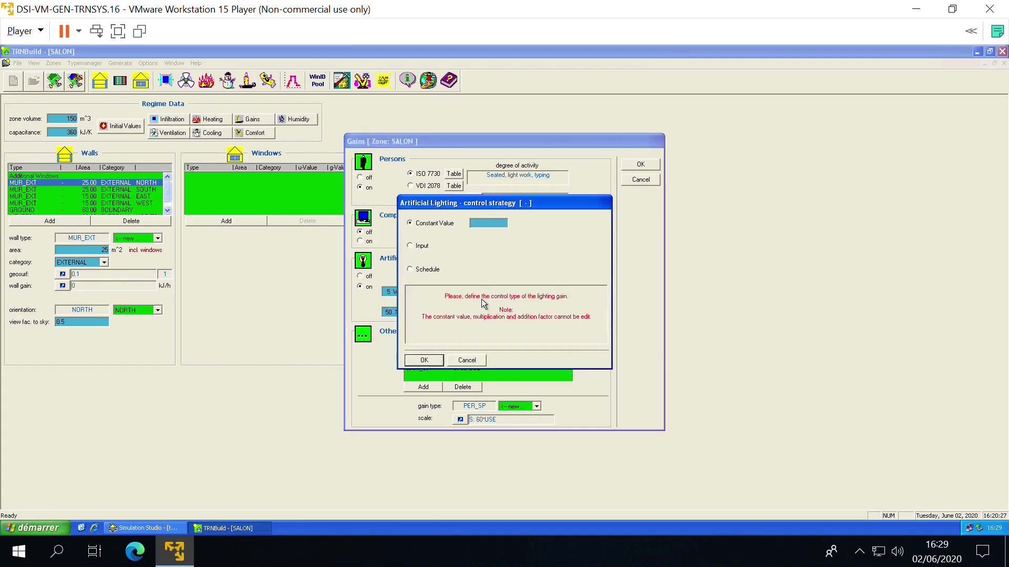
pyautogui.click(428, 253)
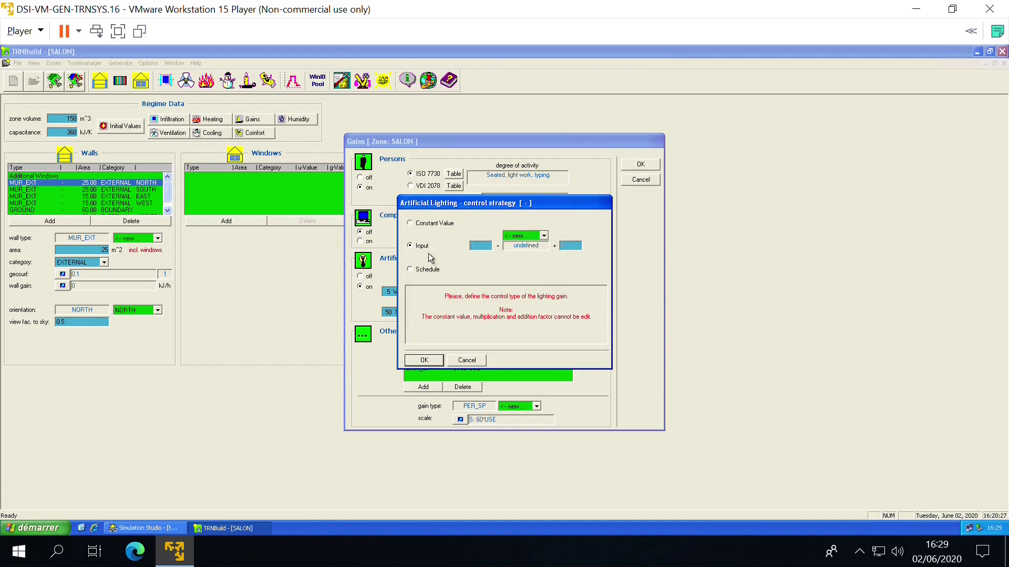
pyautogui.click(546, 237)
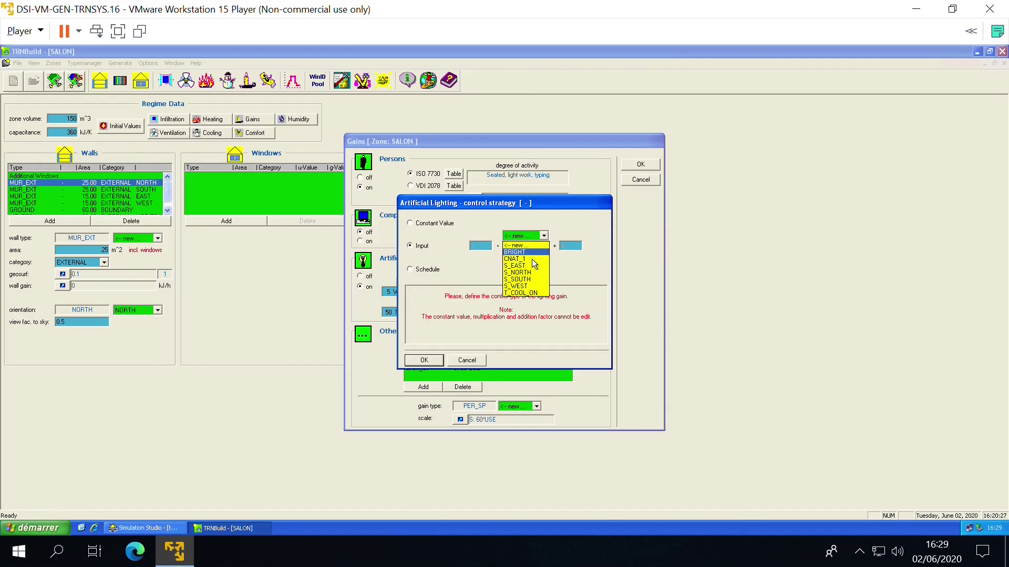
pyautogui.press('Return')
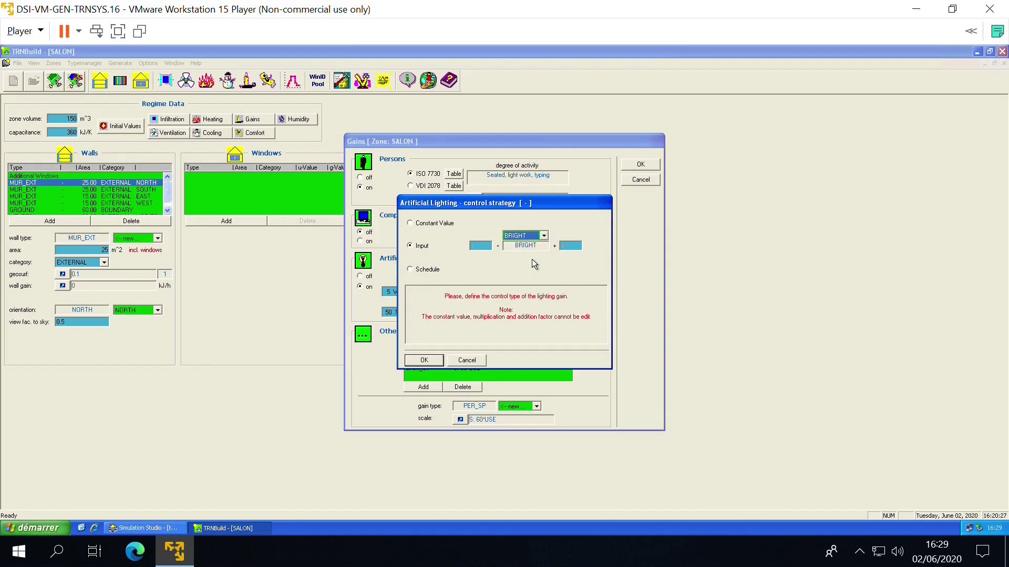
pyautogui.click(436, 366)
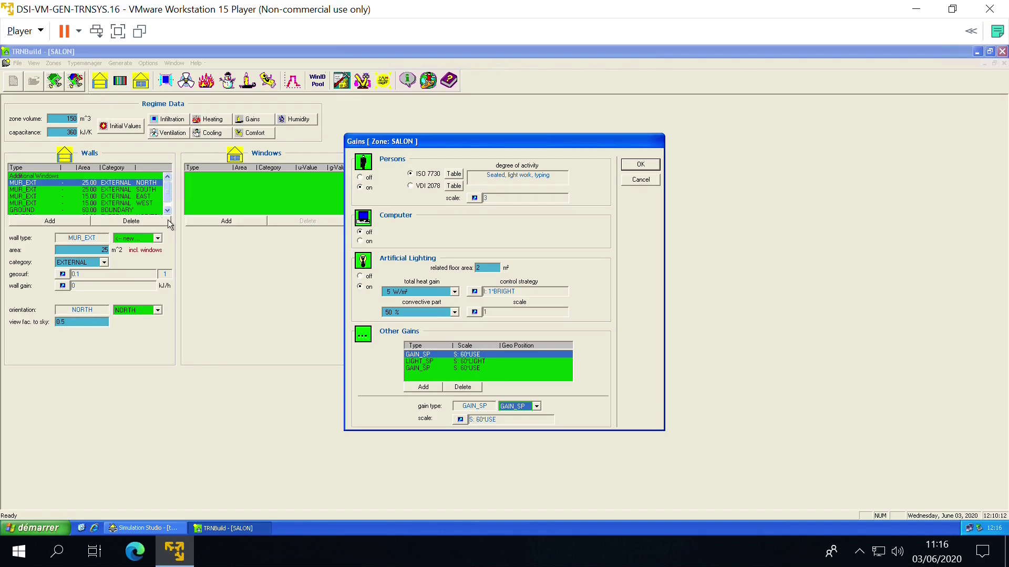
# Step: Delete all entries from the SALON zone's other gains, confirming each deletion
pyautogui.click(474, 394)
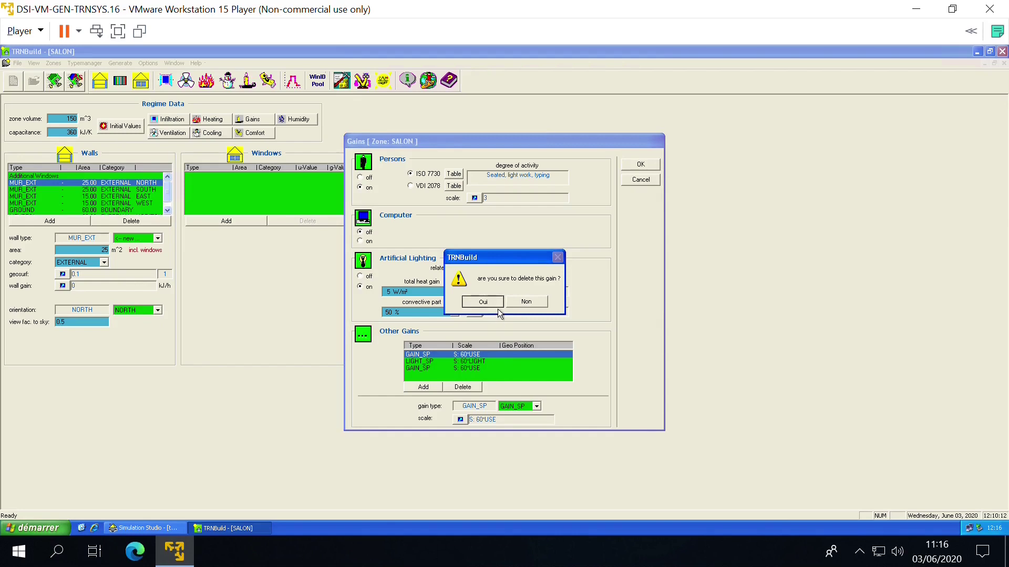
pyautogui.click(497, 306)
pyautogui.click(477, 391)
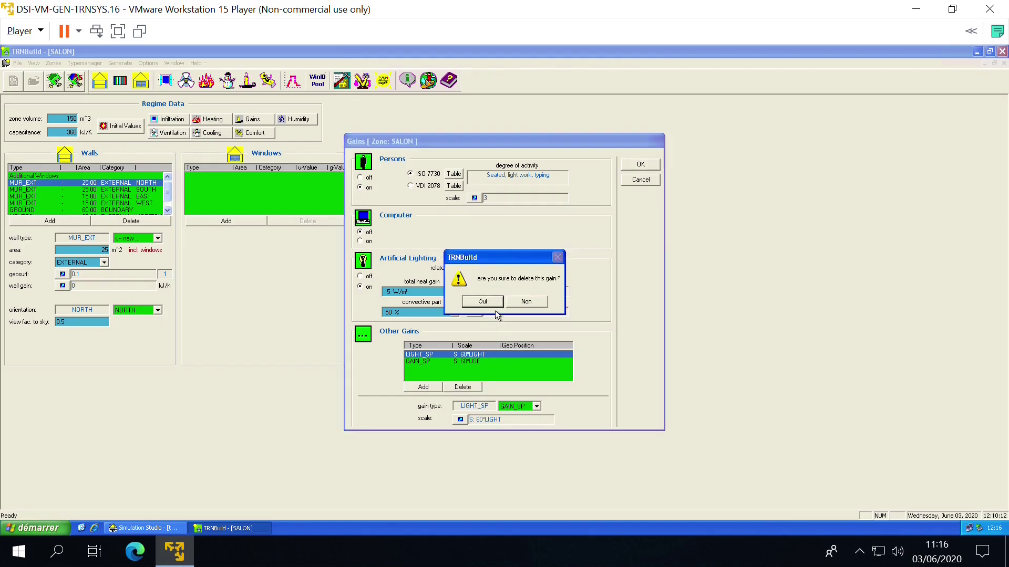
pyautogui.click(496, 307)
pyautogui.click(468, 390)
pyautogui.click(490, 306)
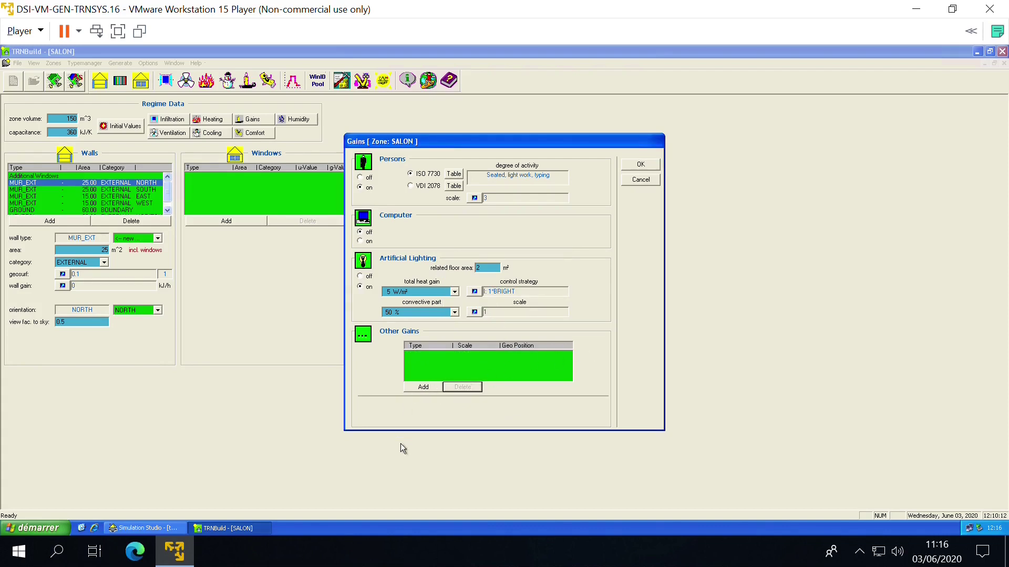
# Step: Add another gain to the SALON zone and create a new gain type named GAIN_TV for it
pyautogui.click(437, 391)
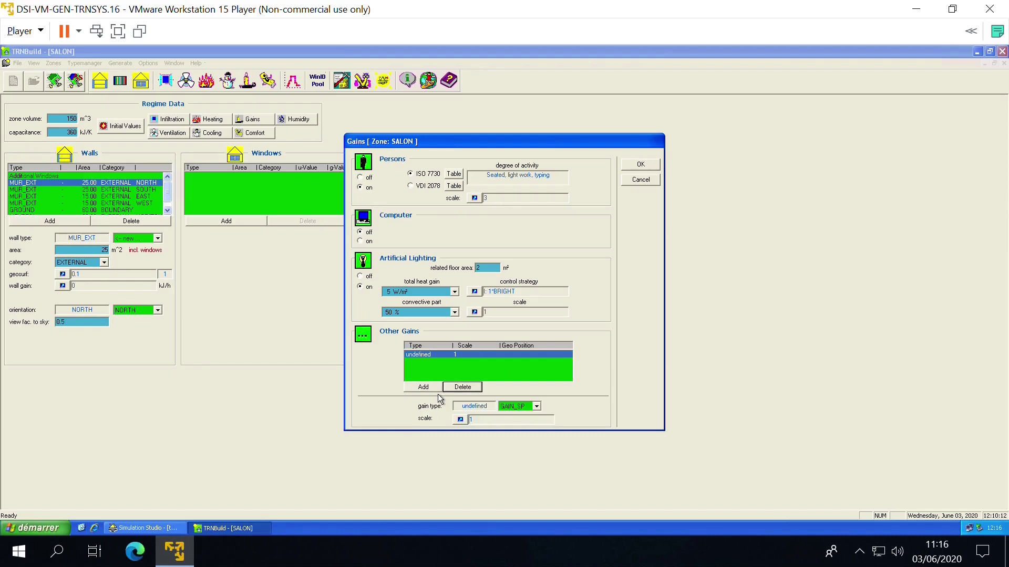
pyautogui.click(536, 408)
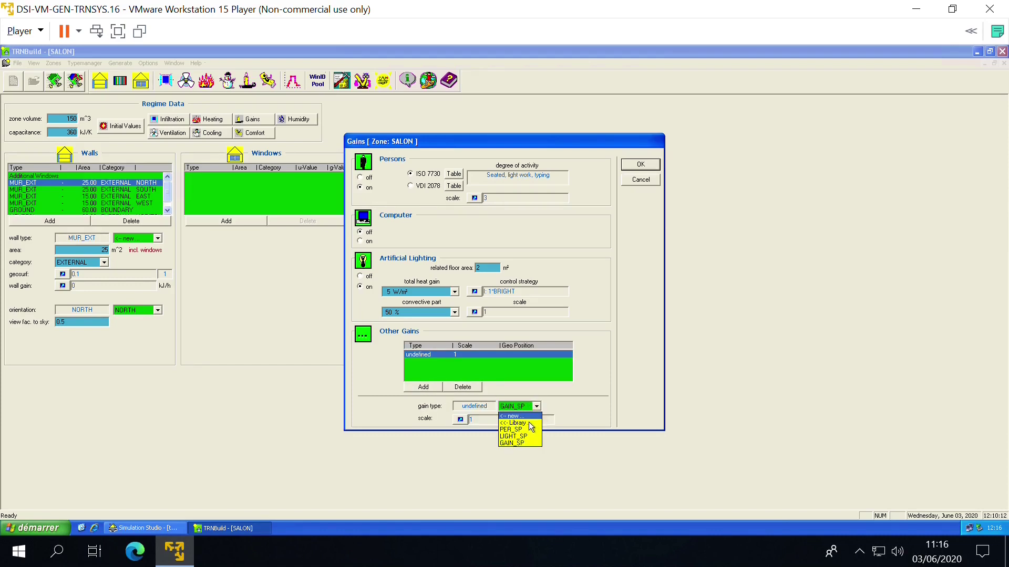
pyautogui.click(529, 420)
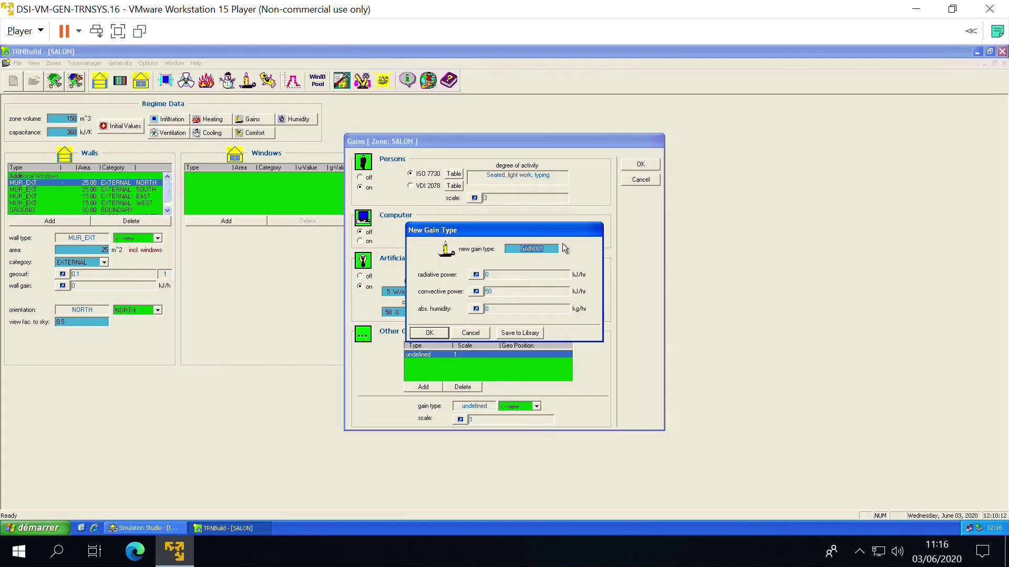
pyautogui.write('GAIN_TV')
# Step: Set GAIN_TV's radiative power to a constant 18 kJ/hr, then confirm the gain type and the zone's gains
pyautogui.click(483, 280)
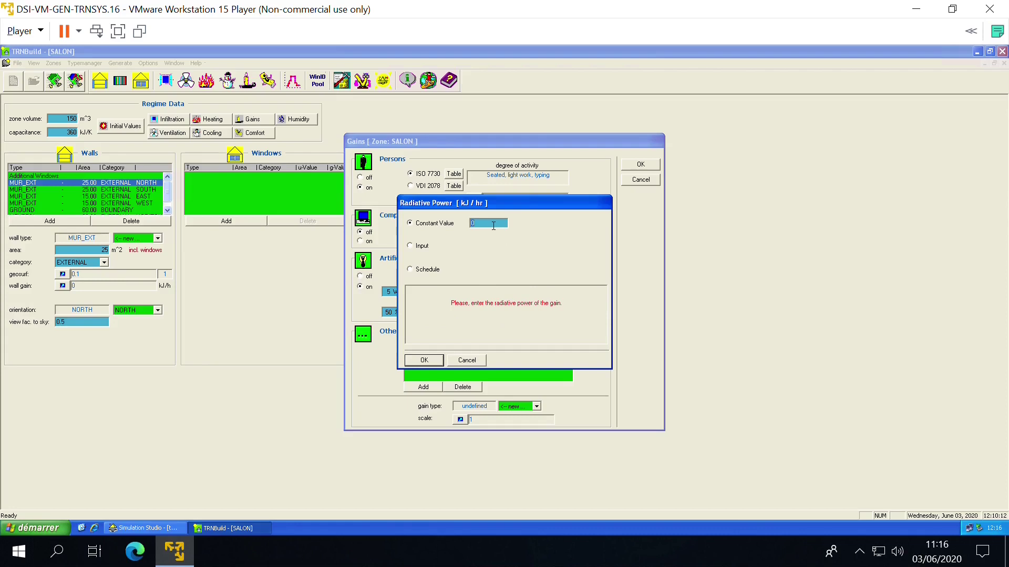
pyautogui.write('1W8')
pyautogui.press('BackSpace')
pyautogui.write('8')
pyautogui.press('Return')
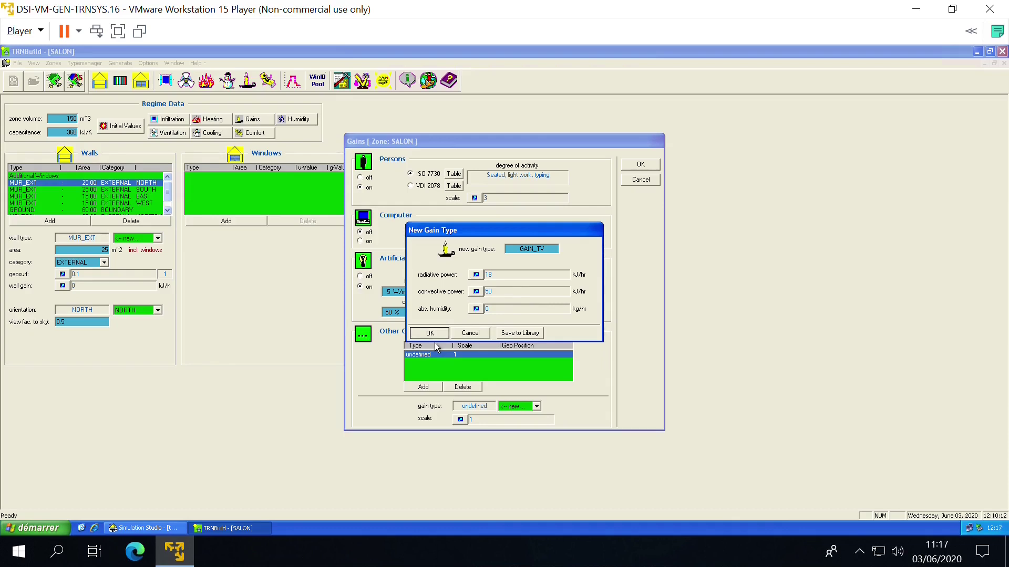
pyautogui.press('Return')
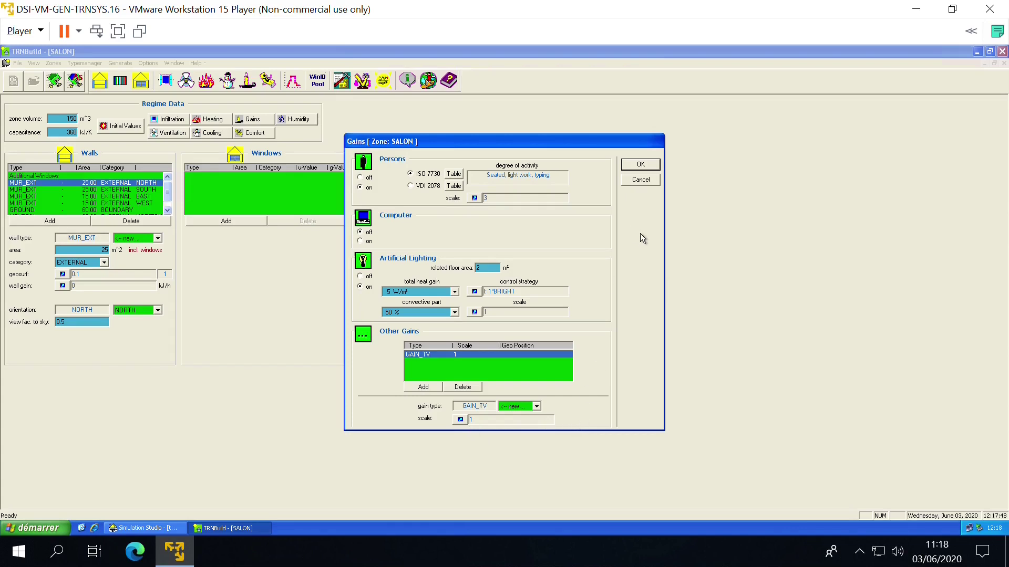
pyautogui.click(650, 175)
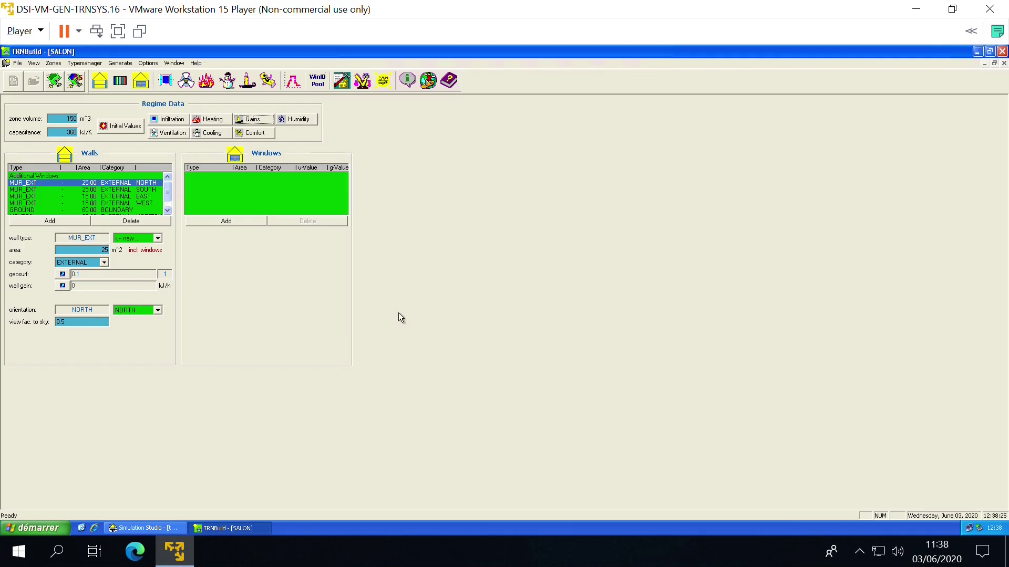
# Step: Turn on comfort for the SALON zone and create a new comfort type named CONFORT
pyautogui.click(258, 137)
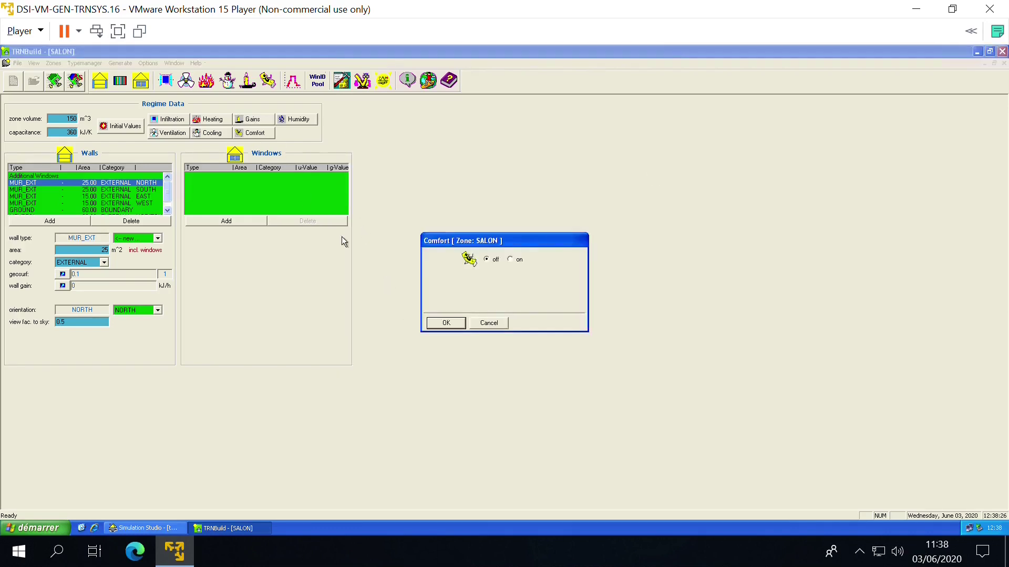
pyautogui.click(520, 265)
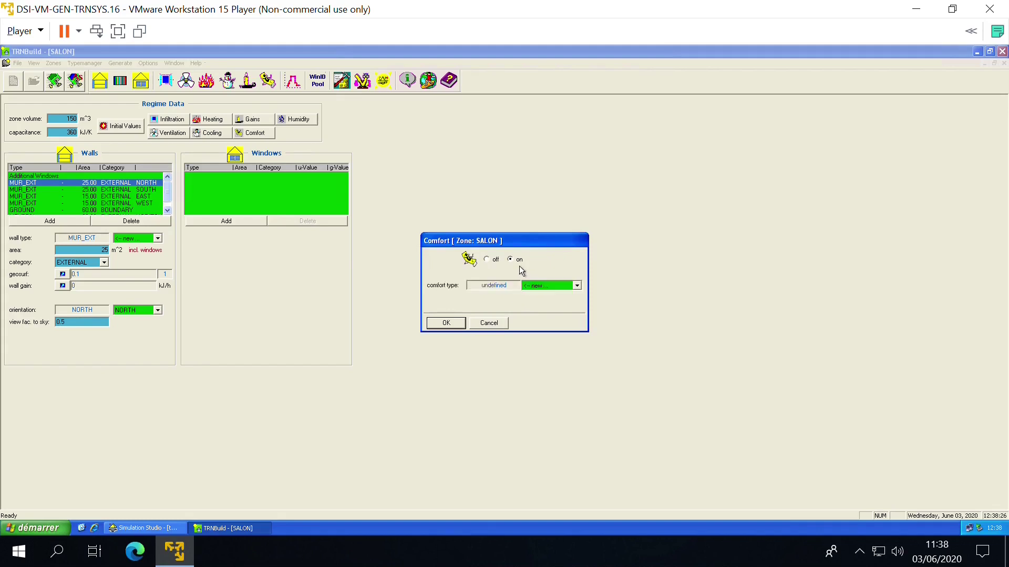
pyautogui.click(577, 288)
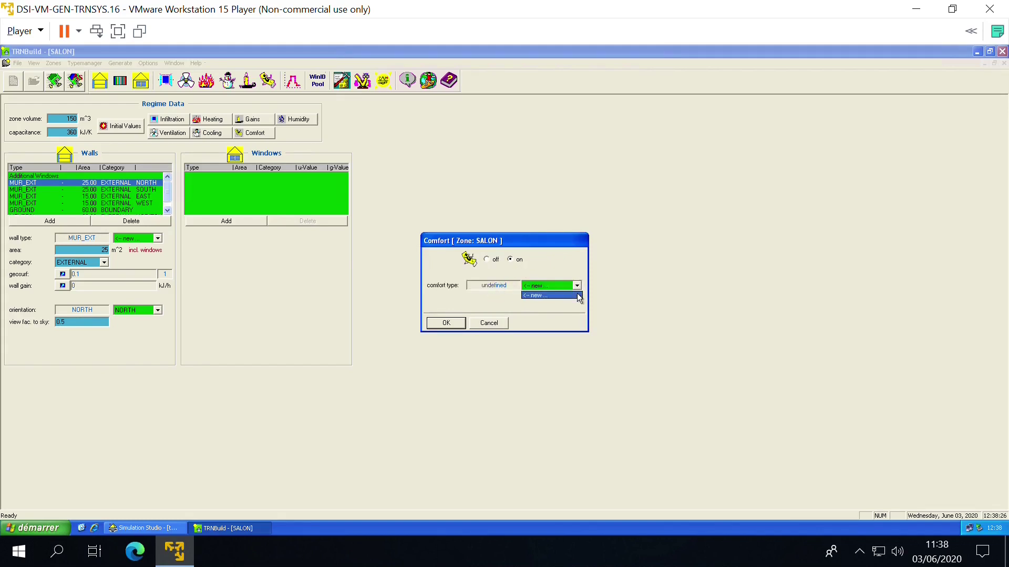
pyautogui.click(551, 299)
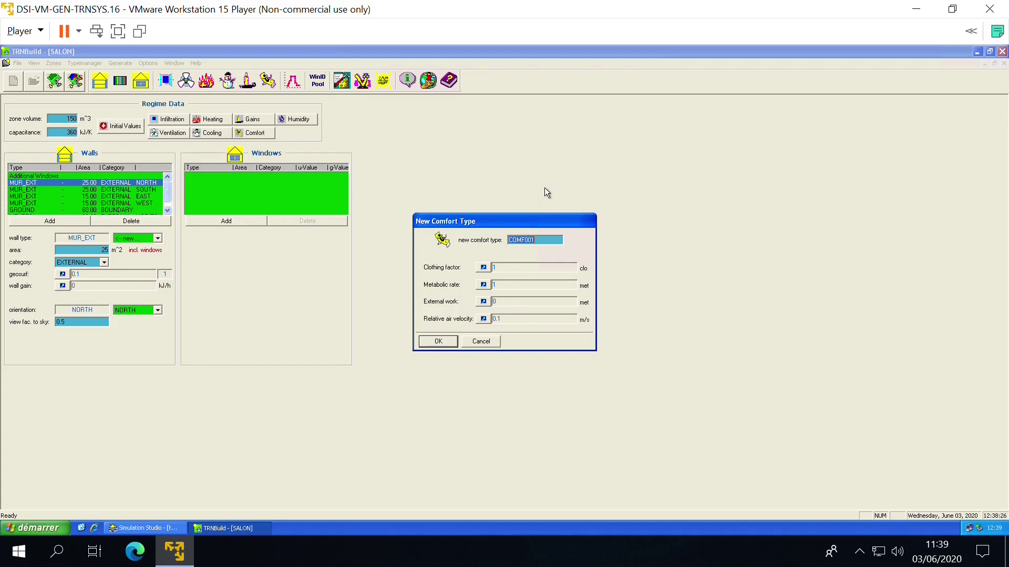
pyautogui.write('CONFORT')
# Step: Set CONFORT's constant metabolic rate to 0.8 met and relative air velocity to 0.4 m/s, and confirm the zone's comfort
pyautogui.click(483, 285)
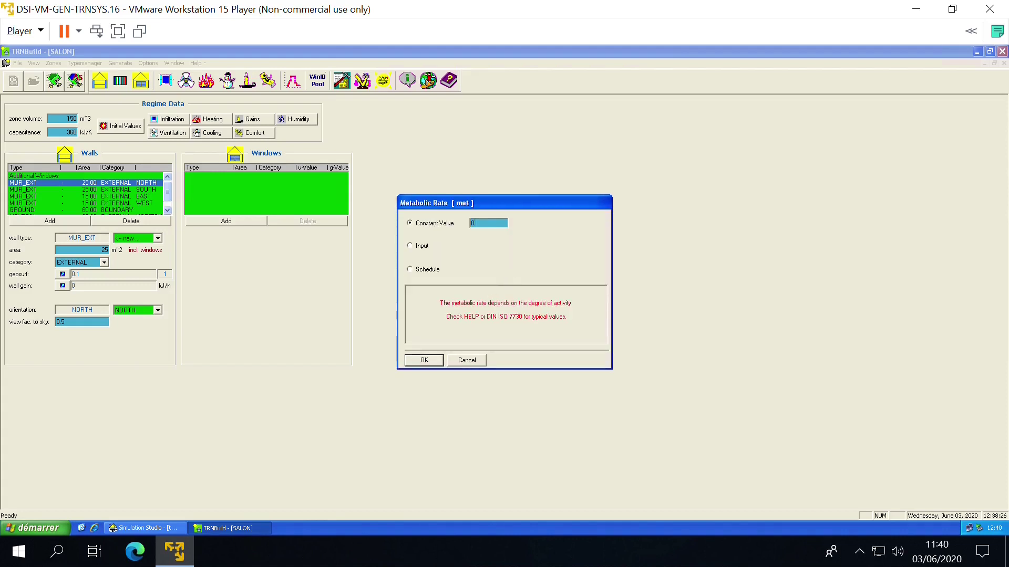
pyautogui.write('8')
pyautogui.click(426, 364)
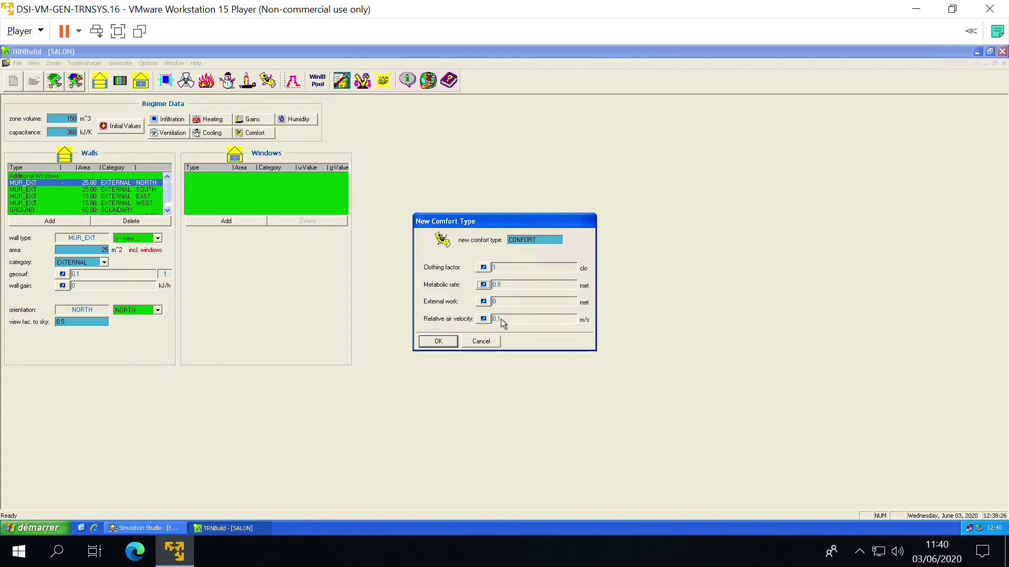
pyautogui.click(484, 319)
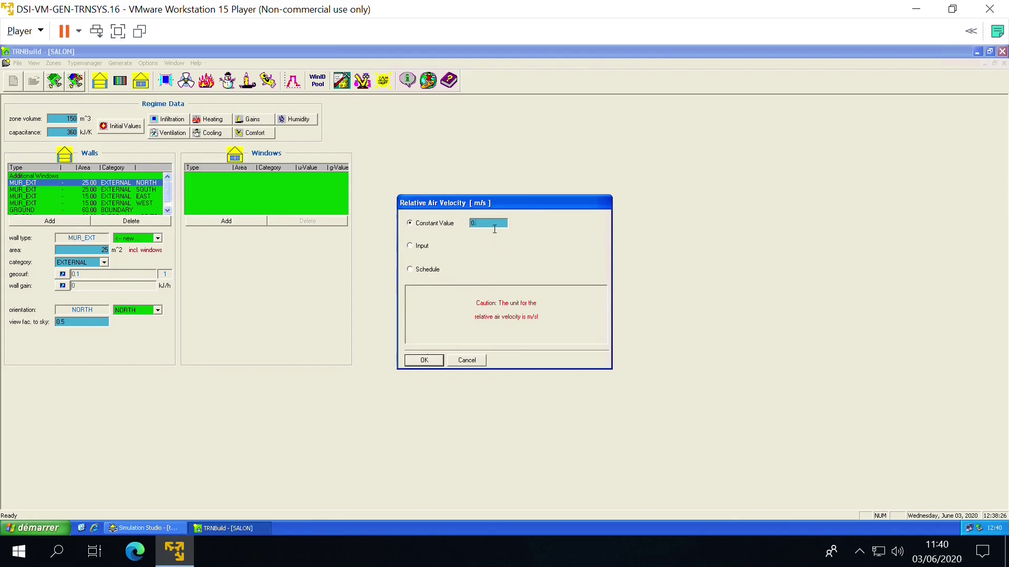
pyautogui.write('4')
pyautogui.click(434, 366)
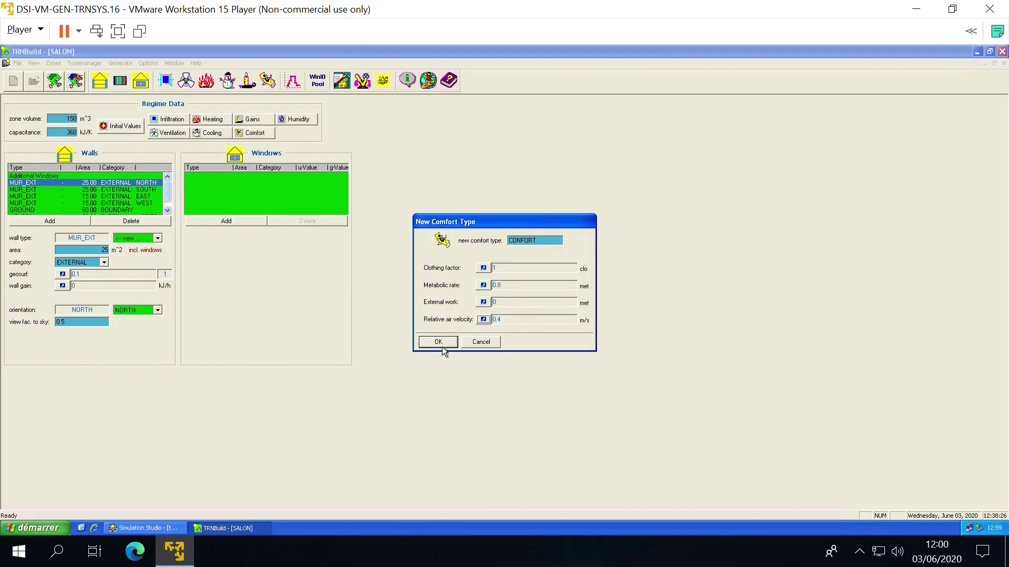
pyautogui.click(442, 345)
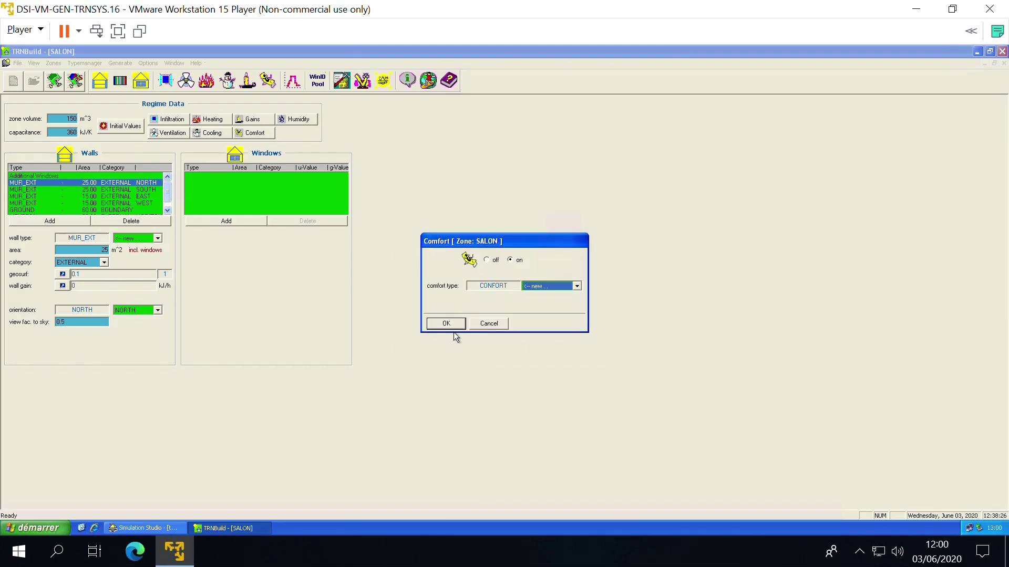
pyautogui.press('Return')
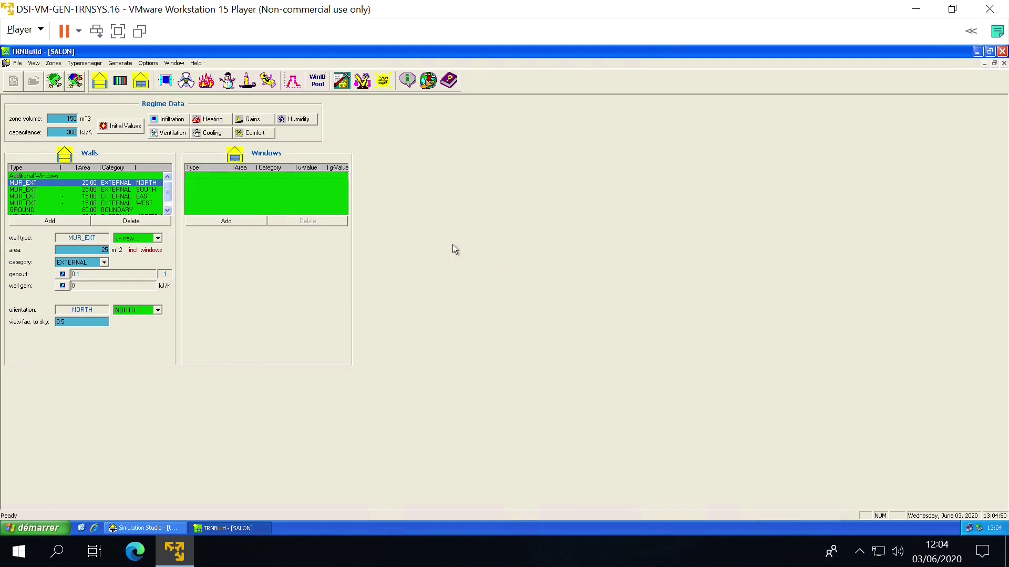
# Step: Confirm the Simple Humidity Model with capacitance ratio 1 for the SALON zone, then generate the TYPE 56 files and return to Simulation Studio
pyautogui.click(313, 123)
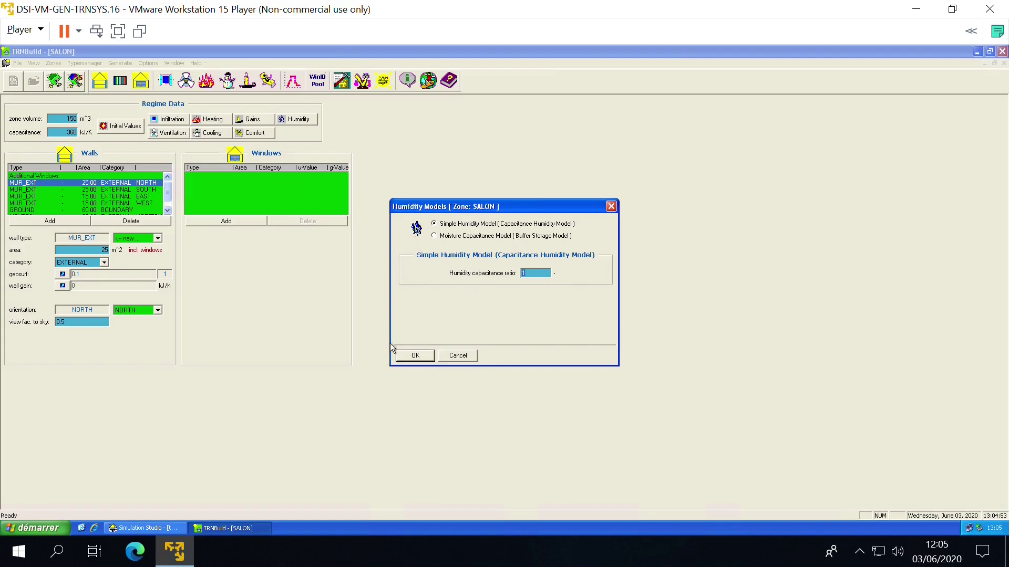
pyautogui.press('Return')
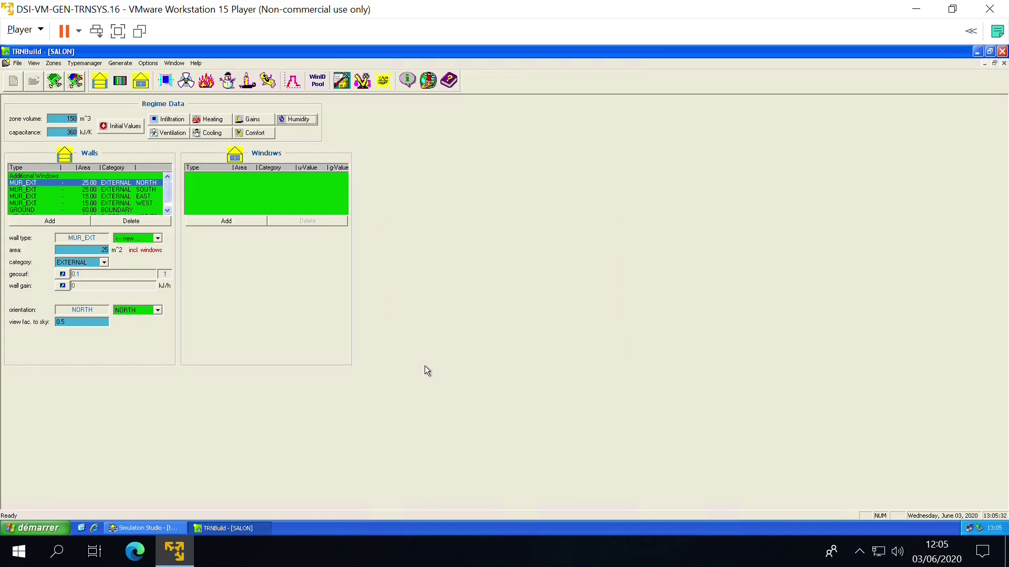
pyautogui.click(60, 84)
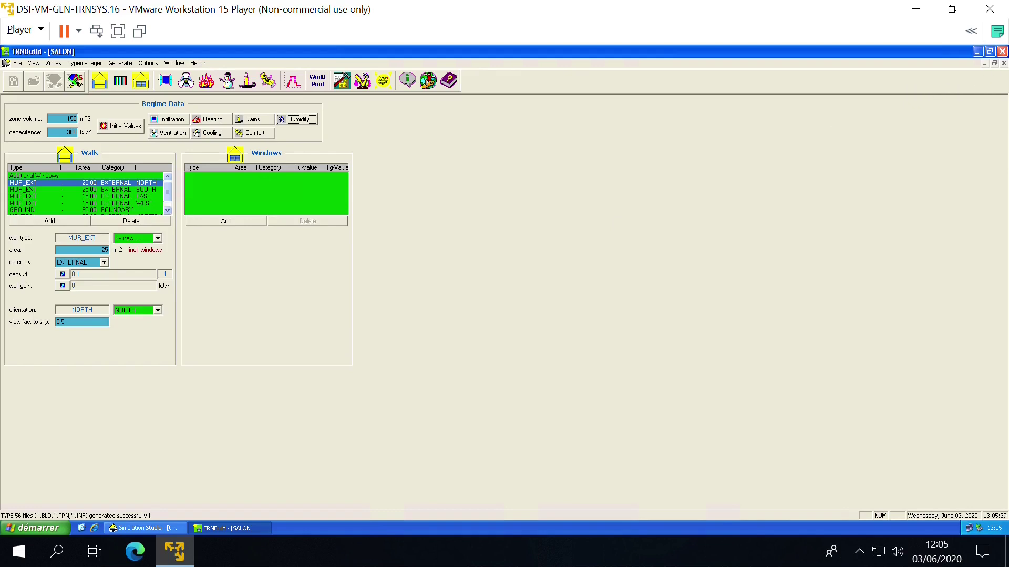
pyautogui.click(1002, 51)
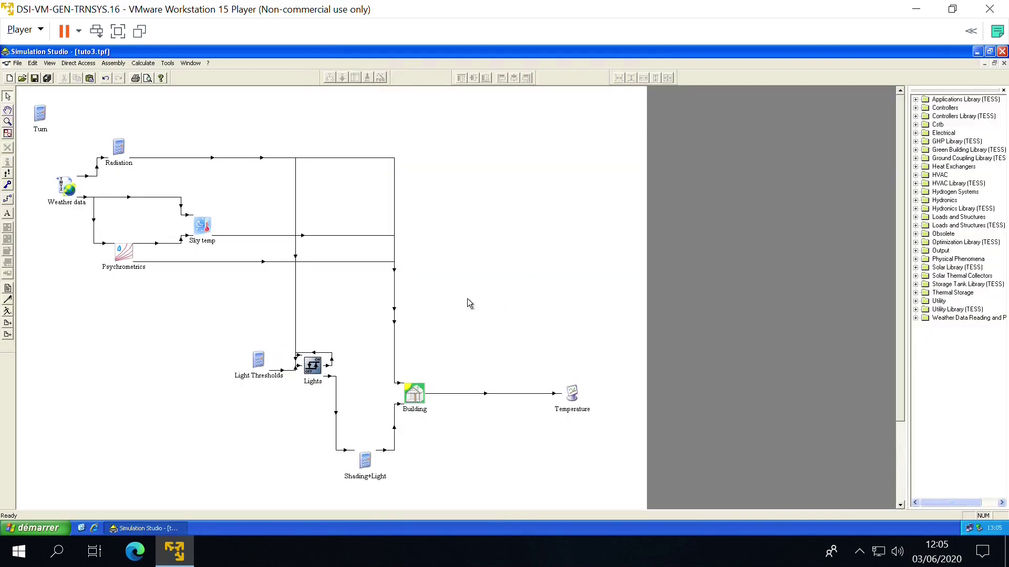
# Step: Run the simulation, keep the online plotter open to examine the SALON temperature curve, and close the plotter
pyautogui.click(10, 318)
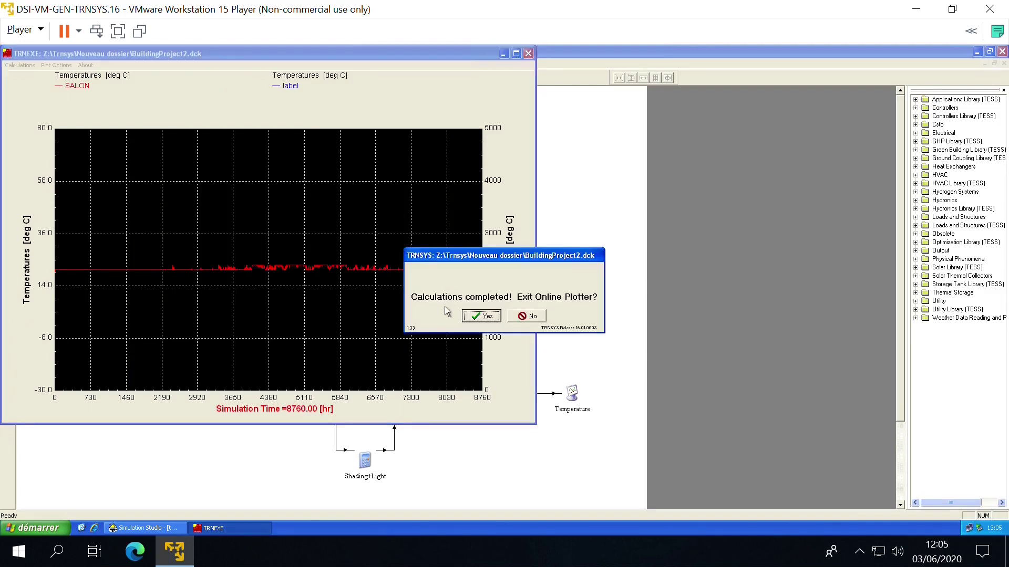
pyautogui.click(525, 316)
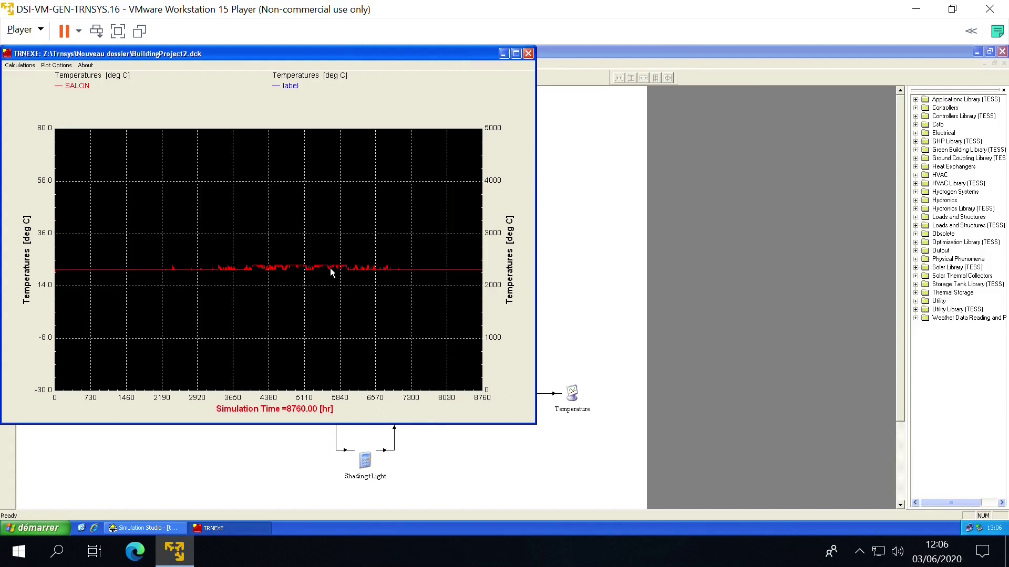
pyautogui.click(528, 53)
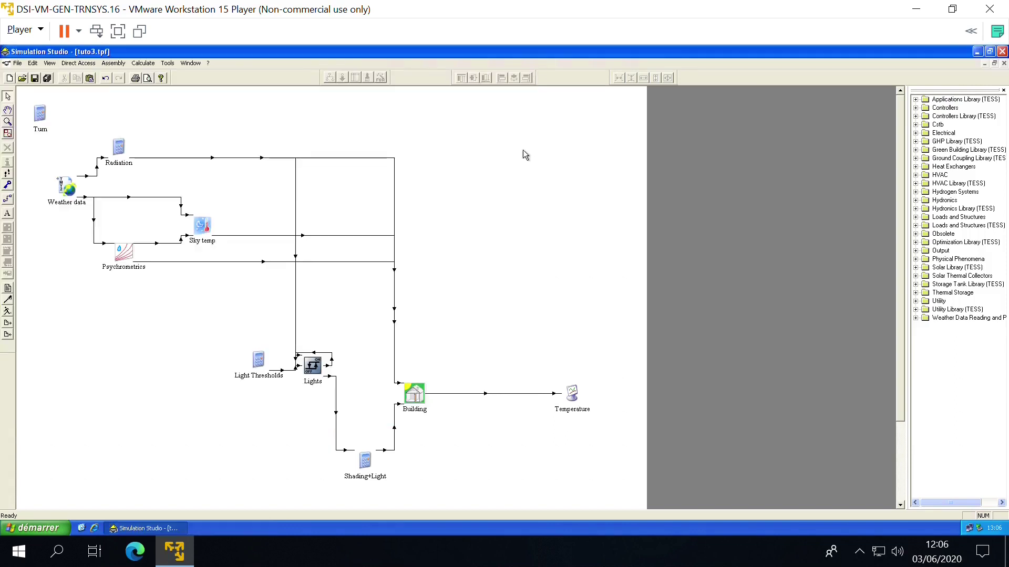